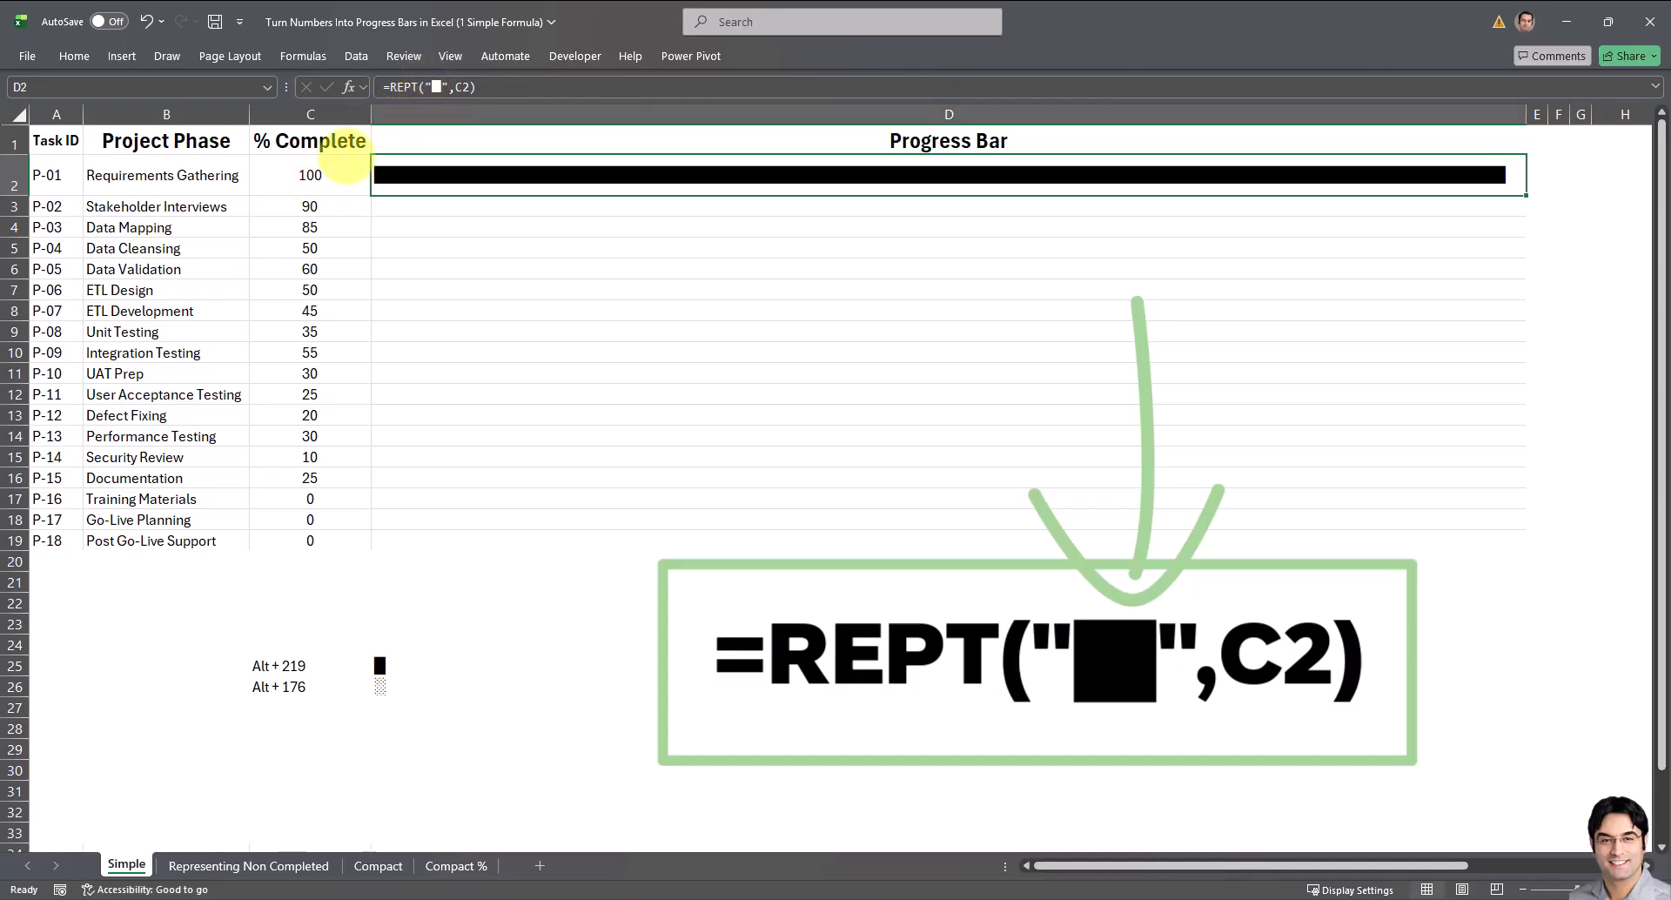
- Copy the REPT progress bar formula from D2 down through D19 on the Simple sheet
{"action": "left_click", "coordinate": [420, 90]}
{"action": "key", "text": "Return"}
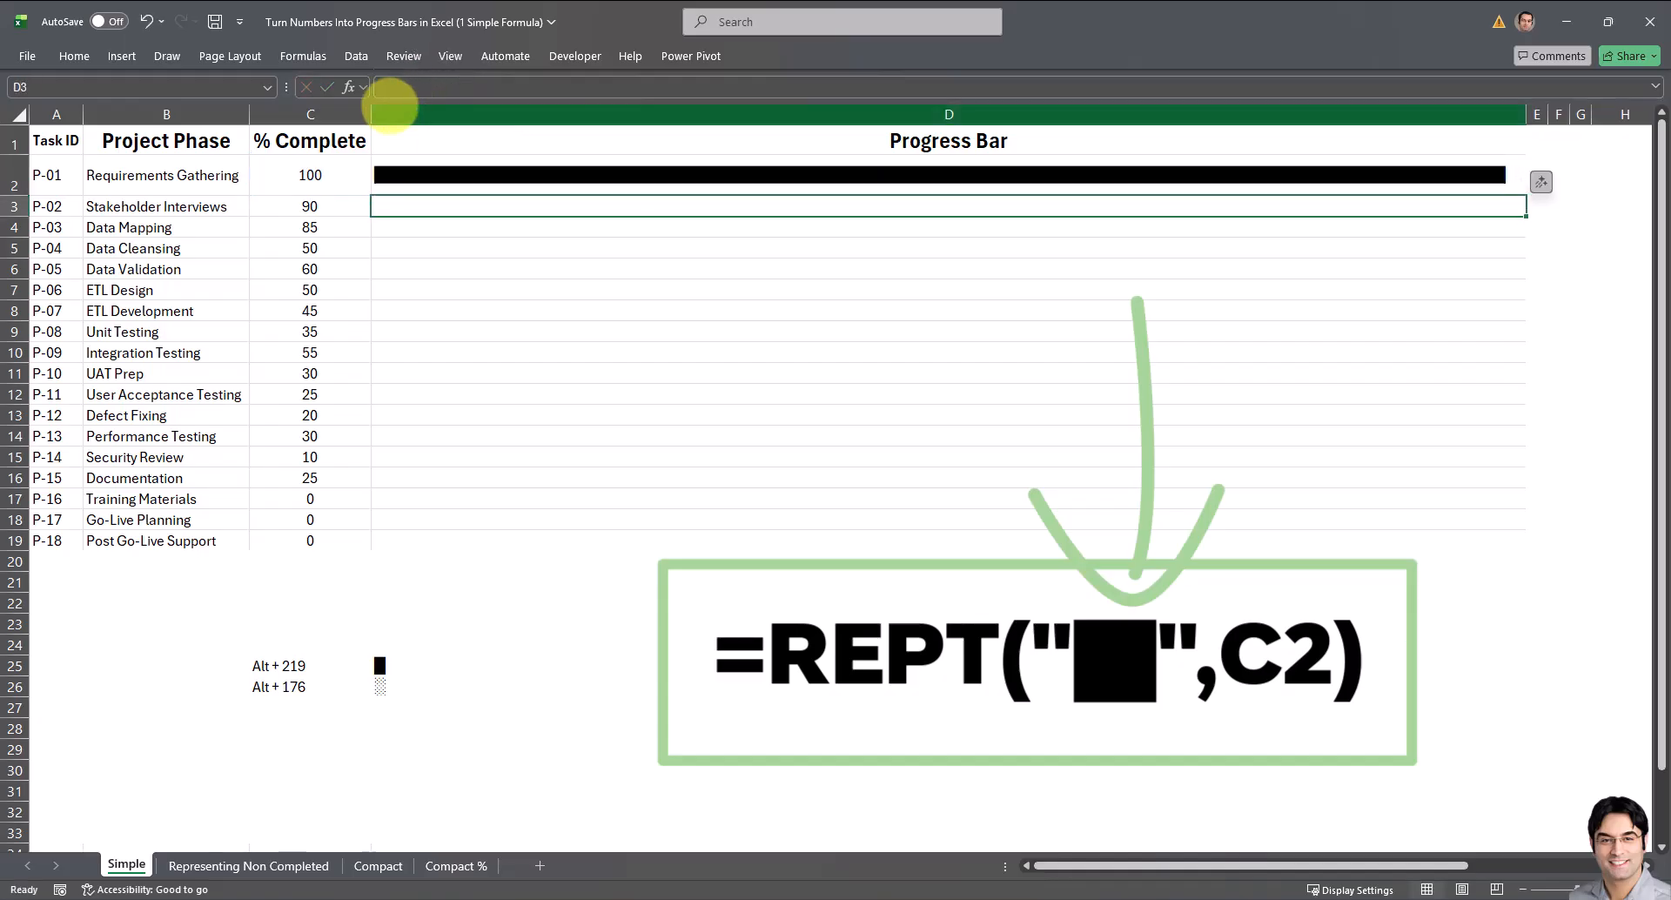
{"action": "left_click", "coordinate": [409, 172]}
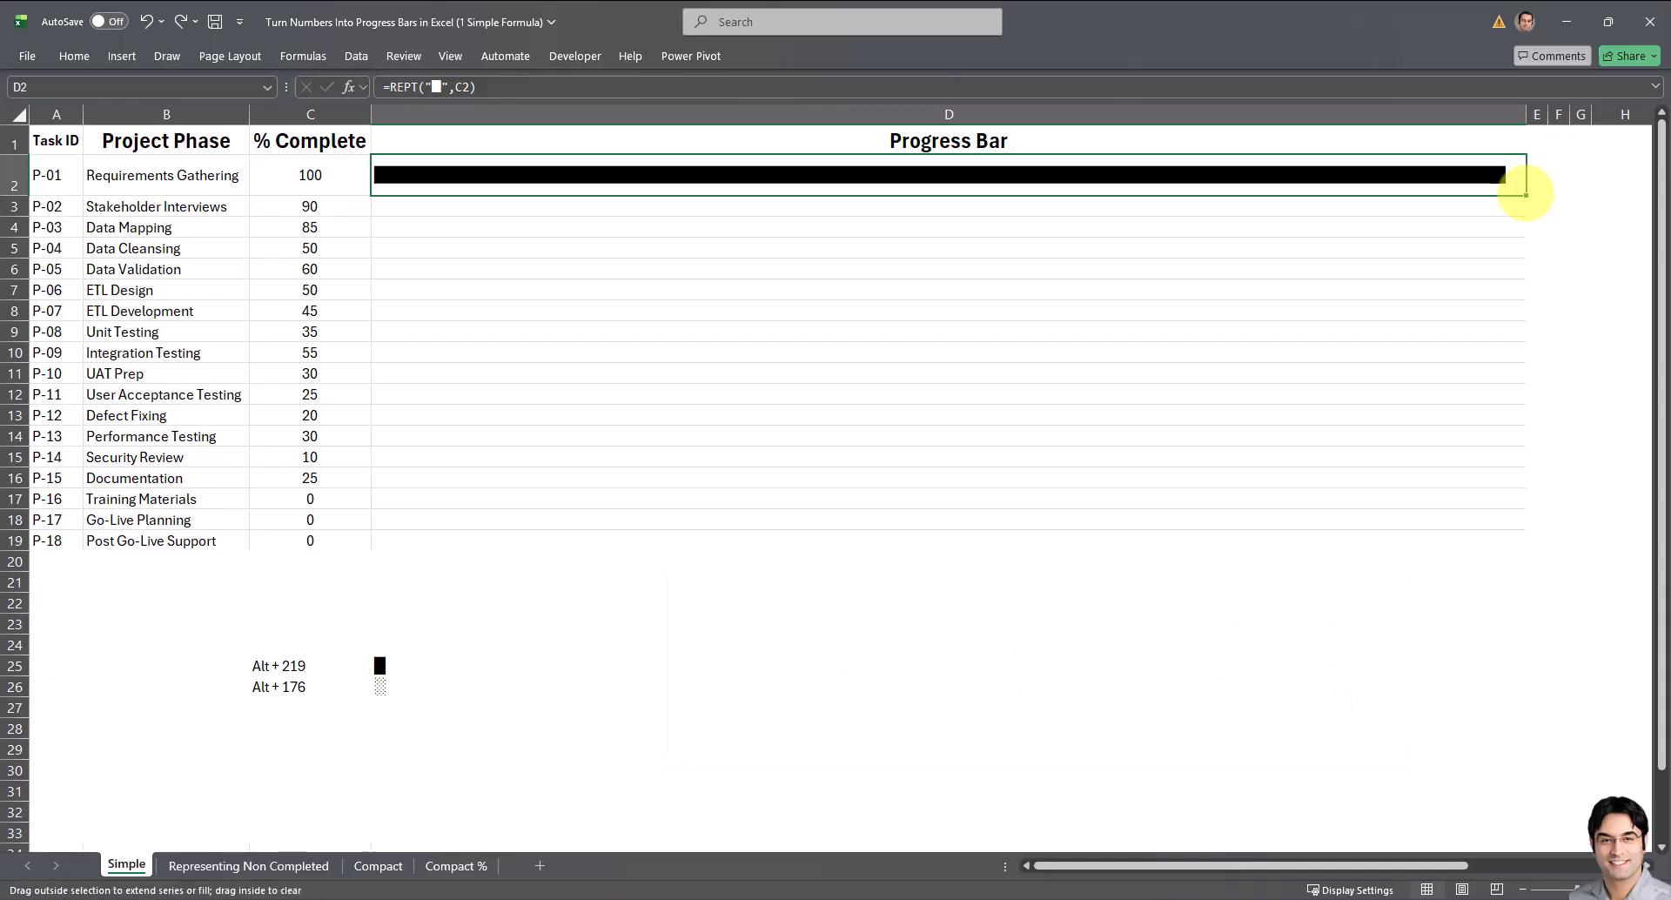
{"action": "left_click_drag", "start_coordinate": [1524, 193], "coordinate": [1500, 544]}
{"action": "left_click", "coordinate": [871, 645]}
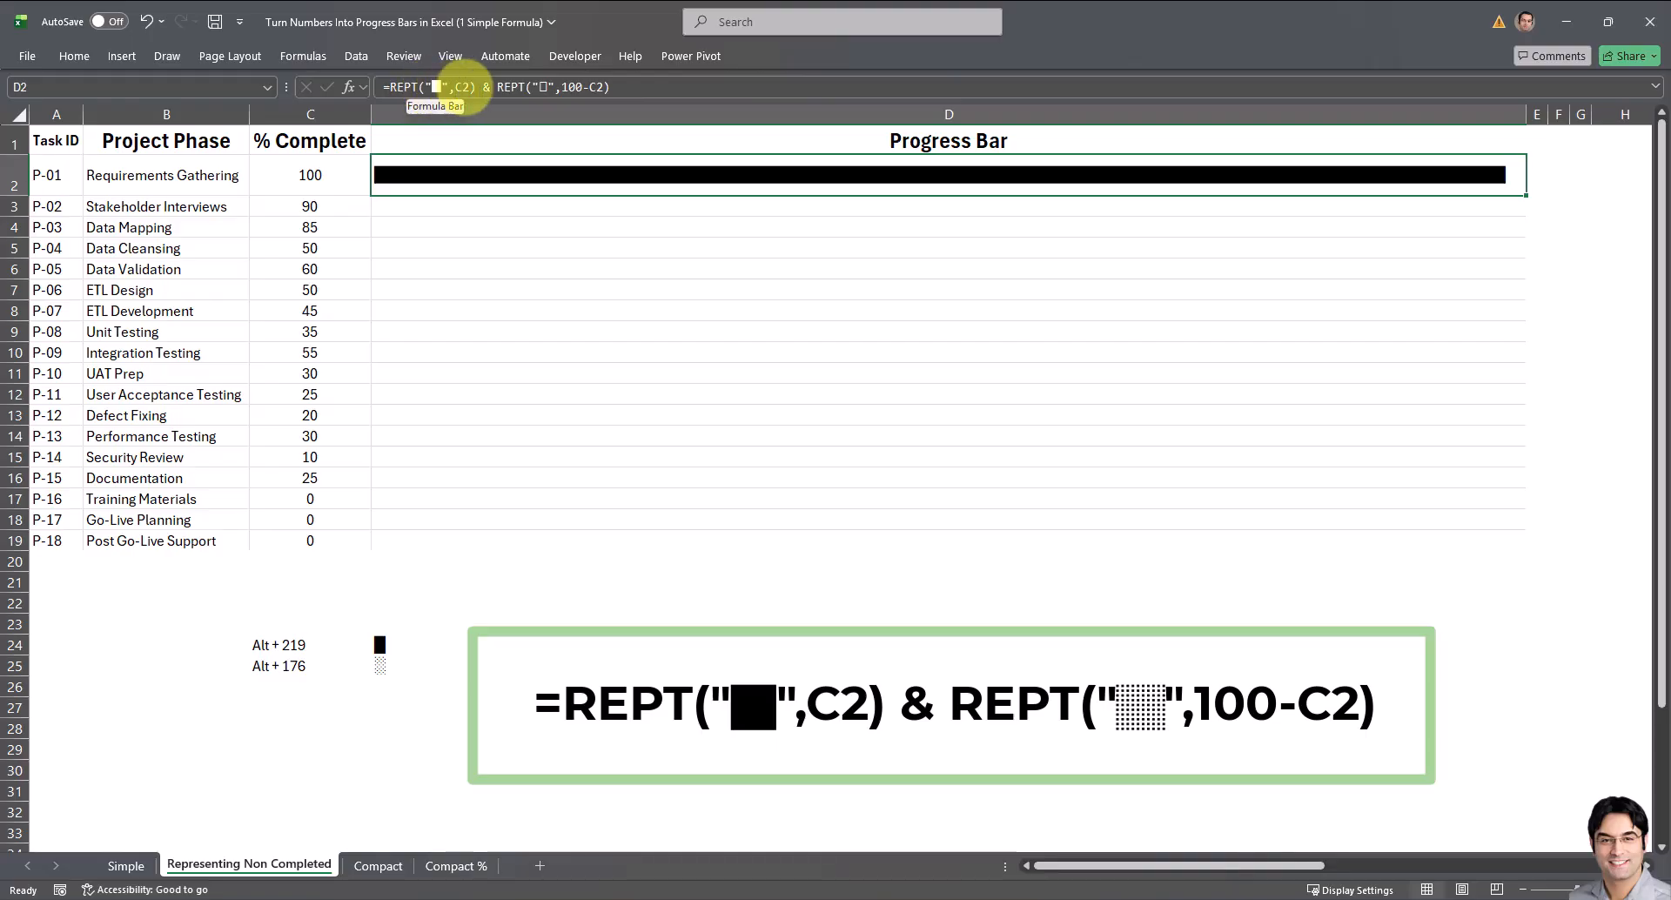
- On the Representing Non Completed sheet, copy the two-part REPT formula from D2 down through D19
{"action": "left_click", "coordinate": [480, 86]}
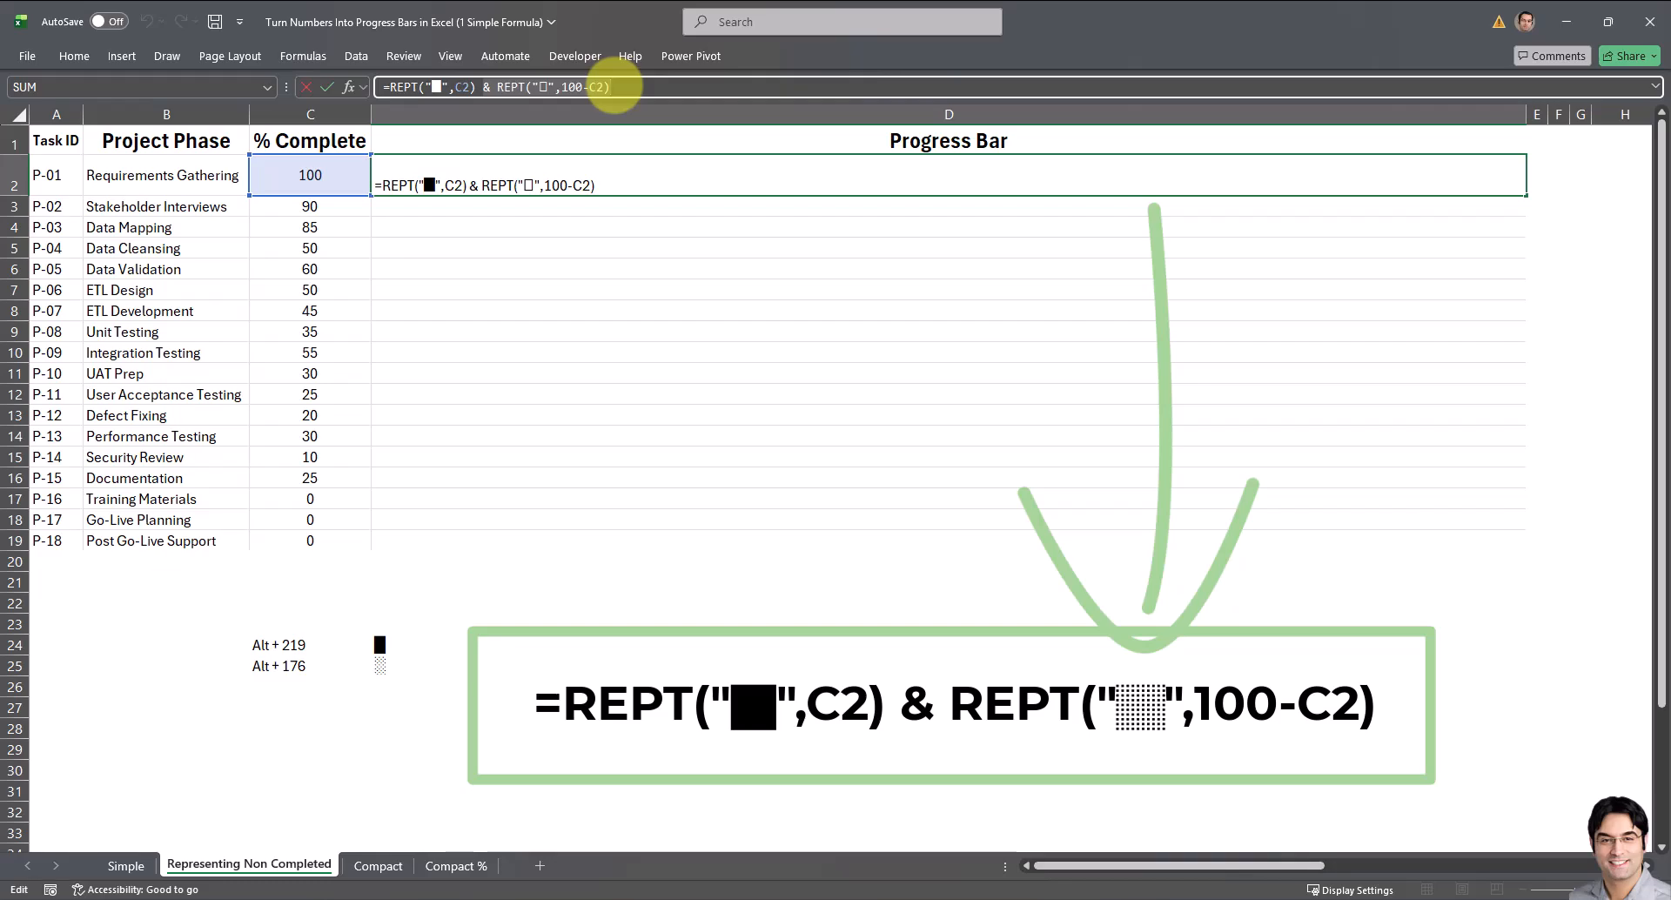
{"action": "key", "text": "Return"}
{"action": "left_click", "coordinate": [1436, 170]}
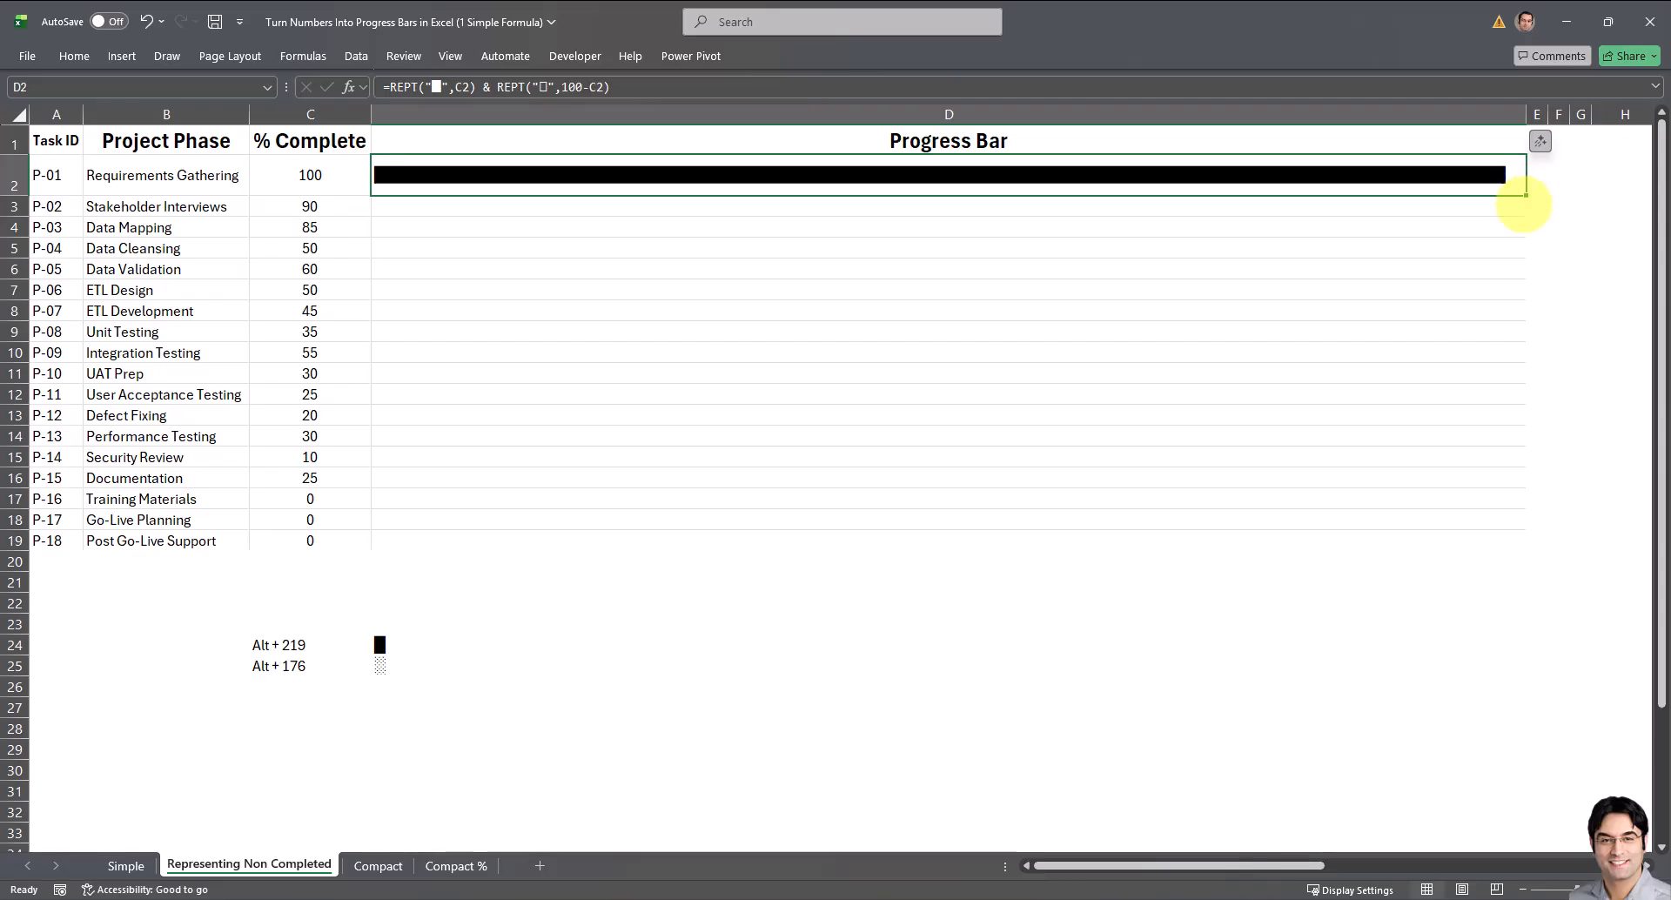
{"action": "left_click_drag", "start_coordinate": [1525, 195], "coordinate": [1444, 522]}
{"action": "left_click", "coordinate": [543, 594]}
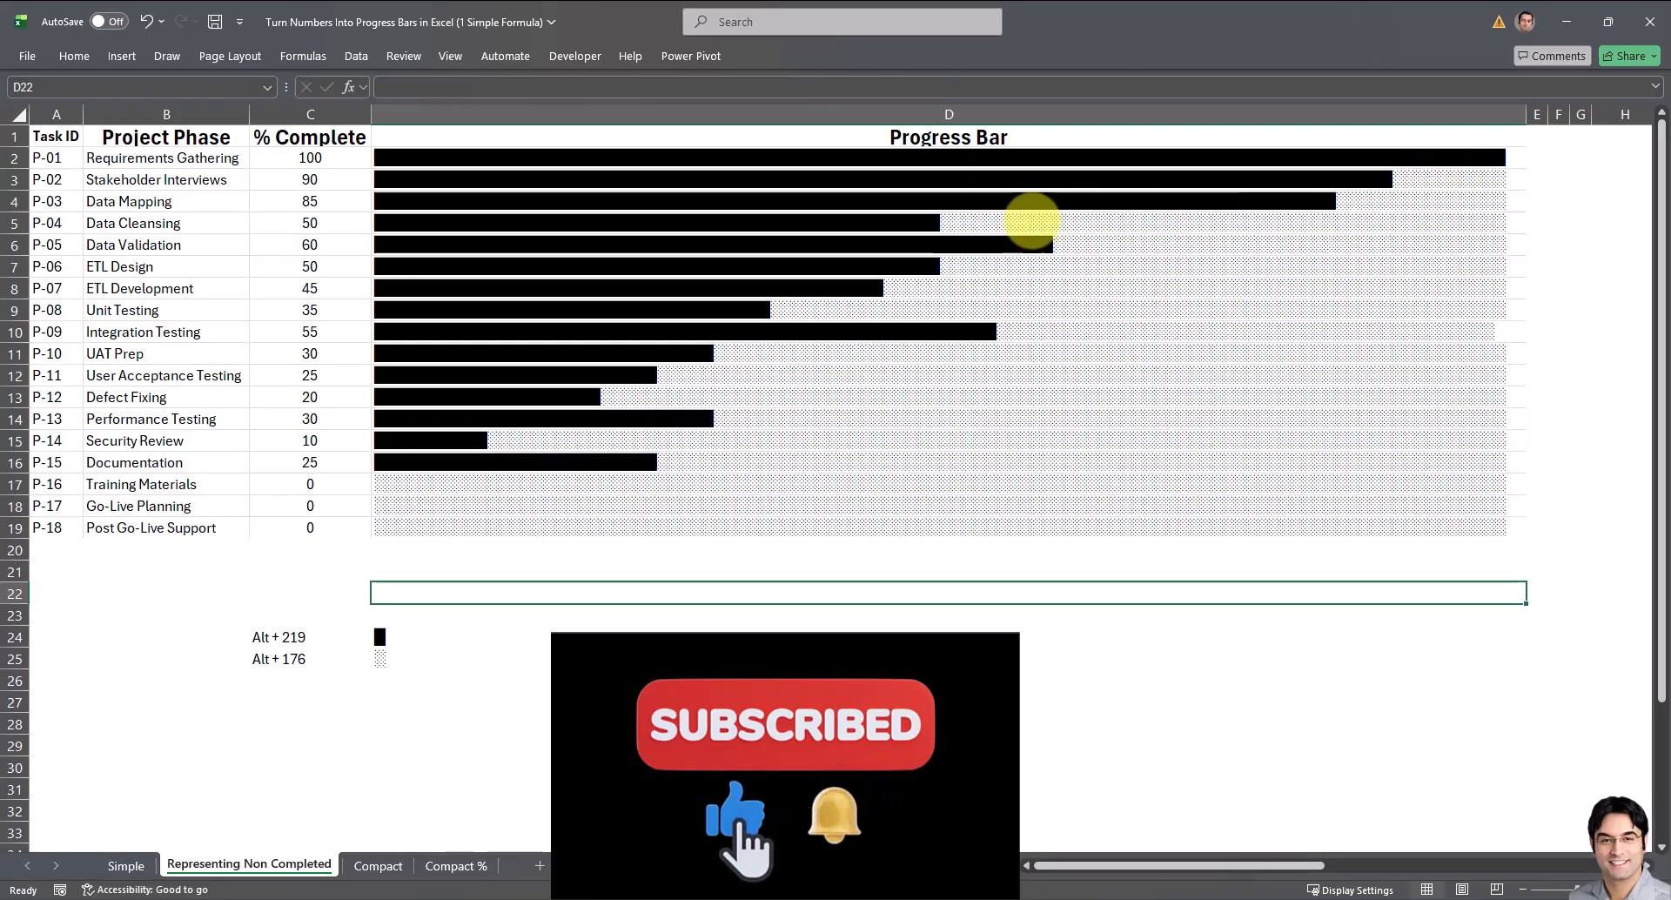
- Examine both REPT parts of the D2 formula and the Alt + 176 shading character reference below the table
{"action": "left_click", "coordinate": [468, 155]}
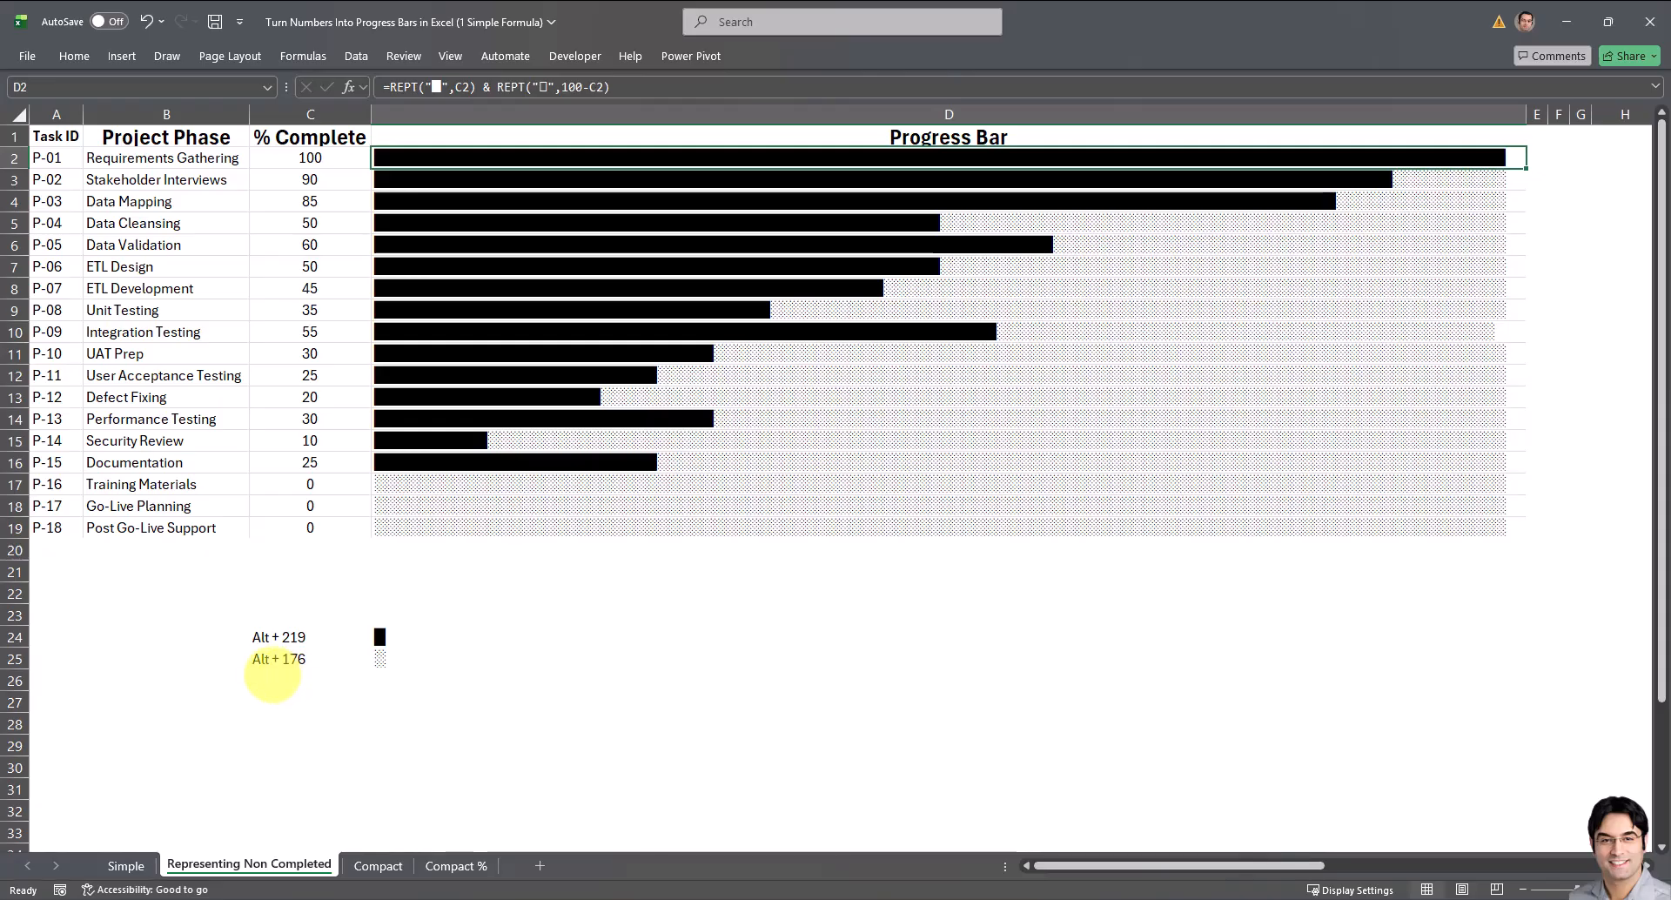
{"action": "left_click_drag", "start_coordinate": [274, 664], "coordinate": [382, 663]}
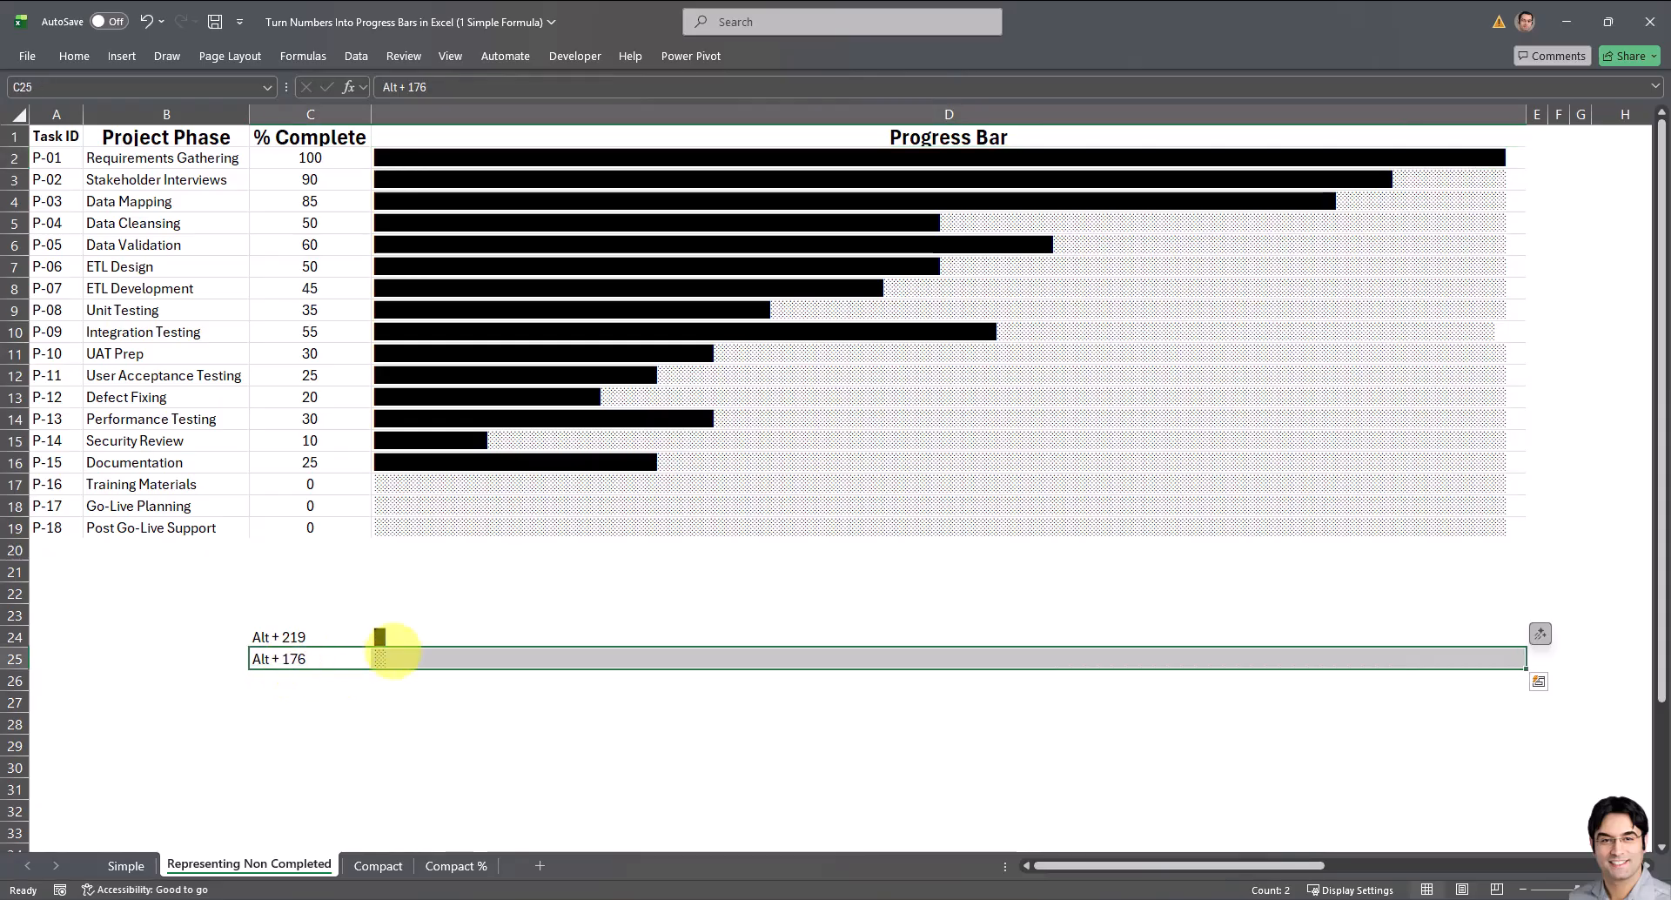
{"action": "left_click", "coordinate": [509, 617]}
{"action": "left_click", "coordinate": [435, 158]}
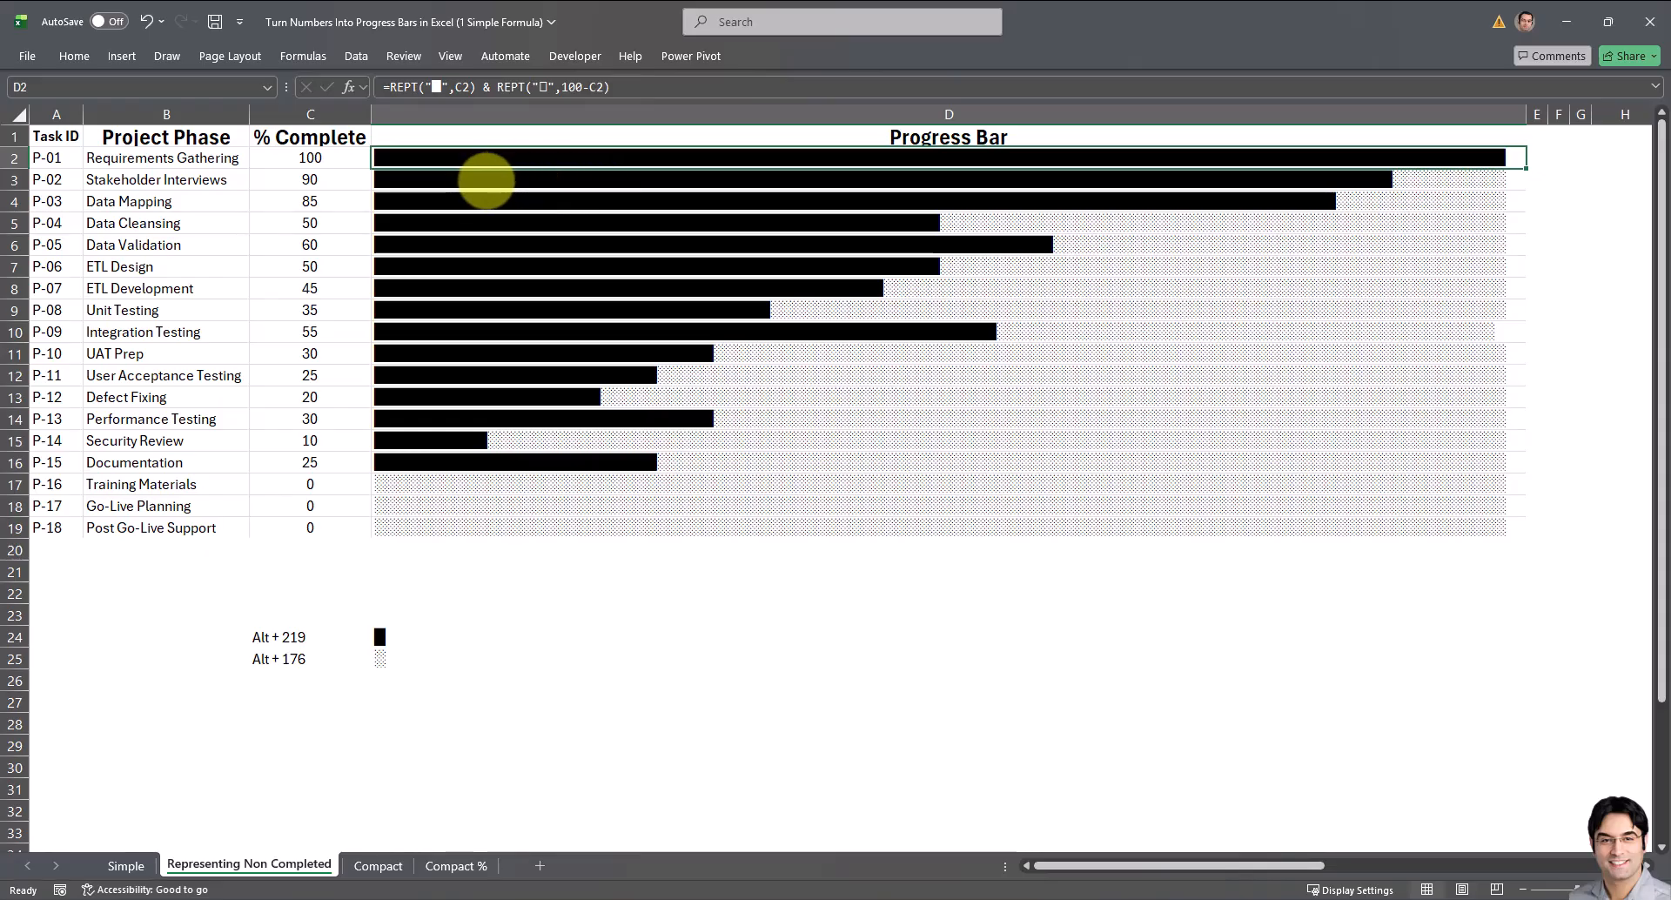
{"action": "left_click", "coordinate": [451, 86]}
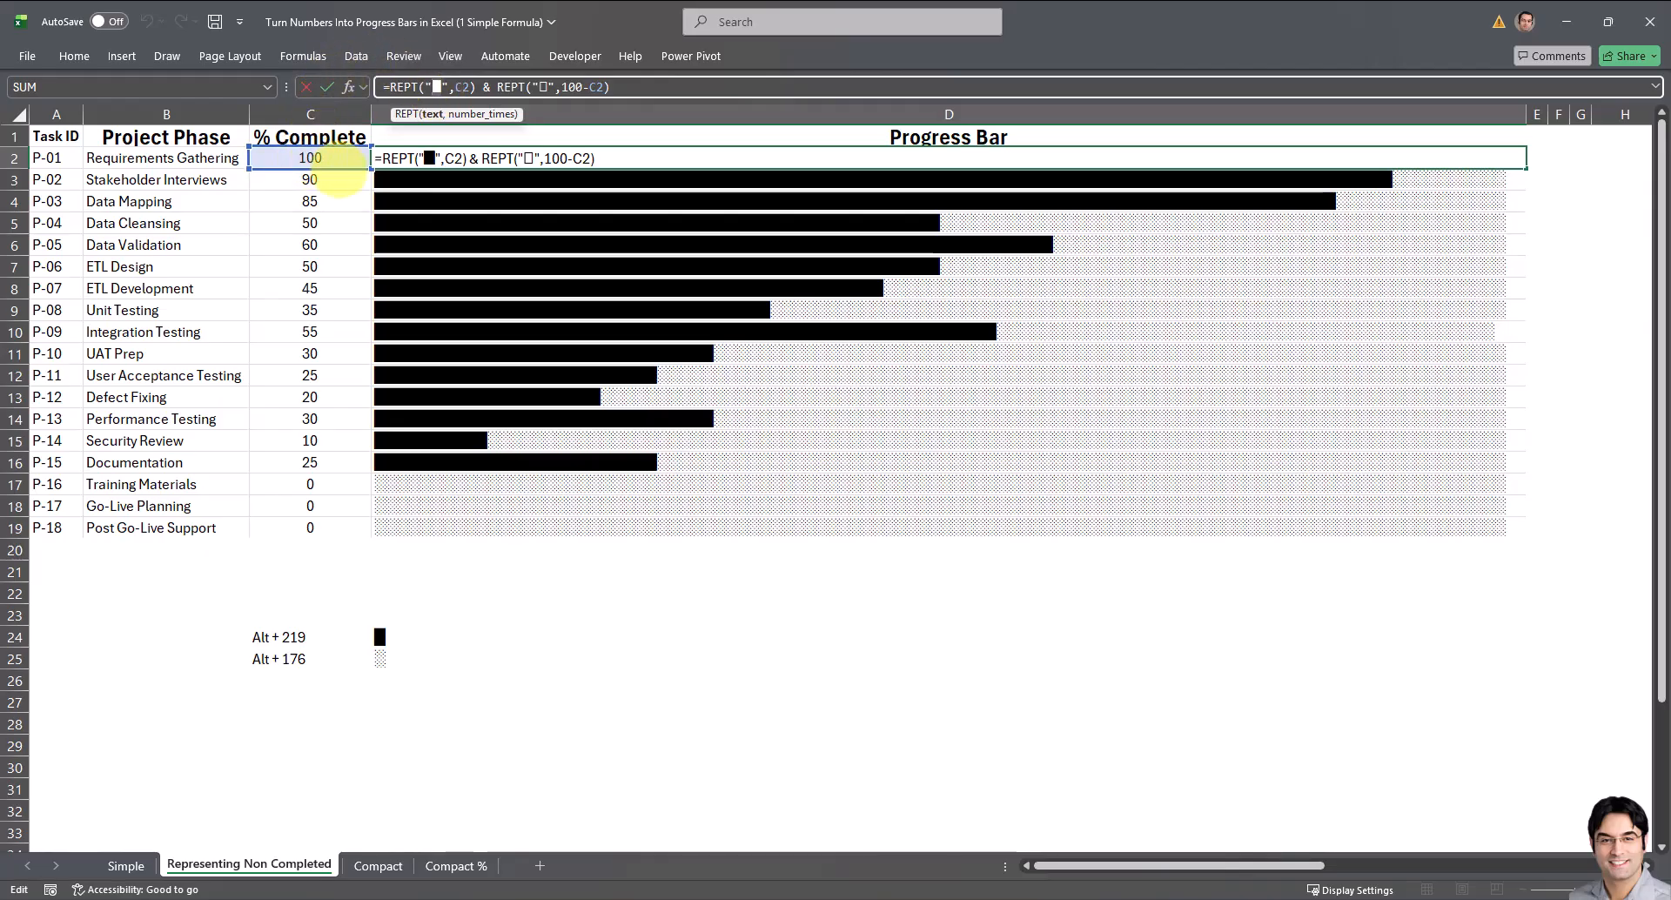
{"action": "key", "text": "ctrl+Return"}
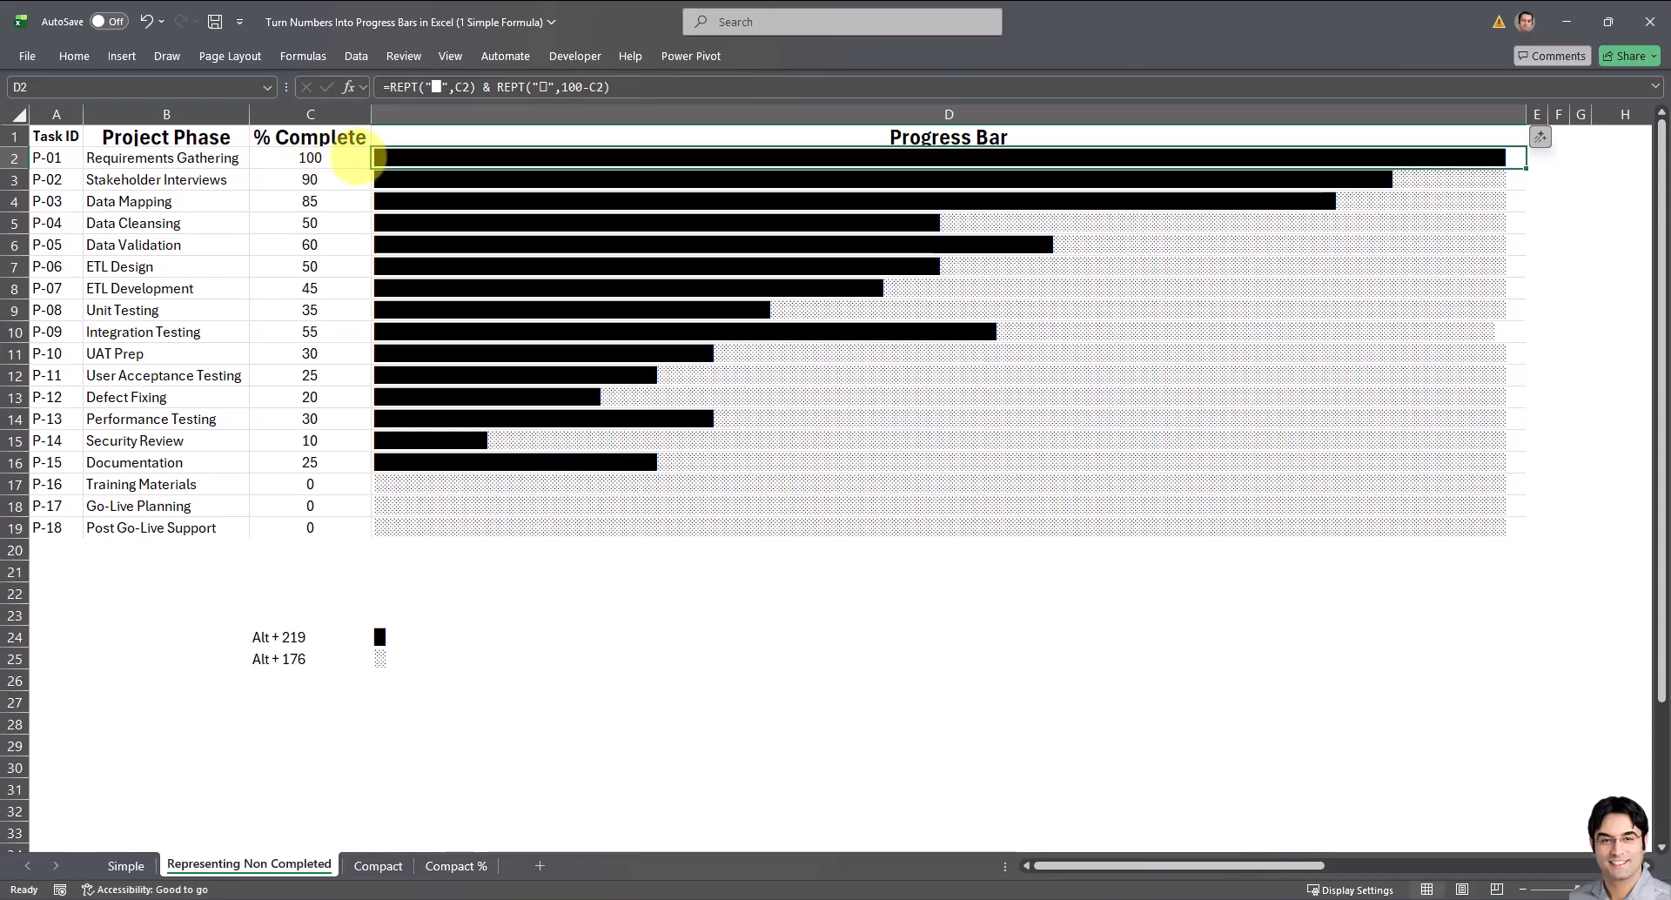
{"action": "left_click", "coordinate": [442, 87]}
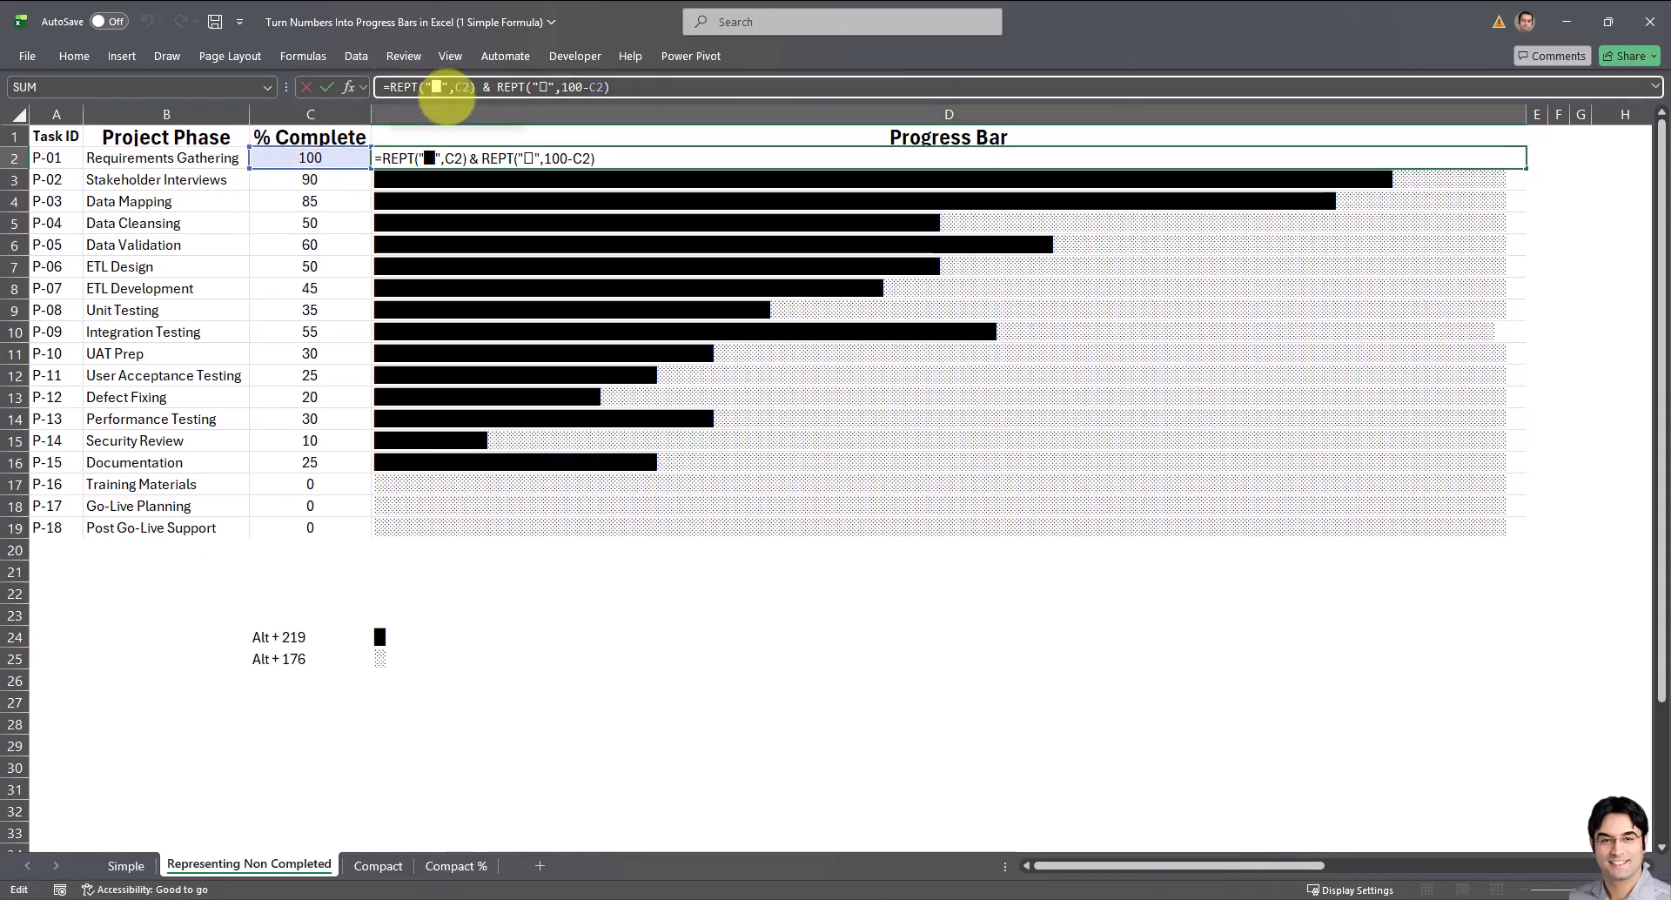
{"action": "key", "text": "Escape"}
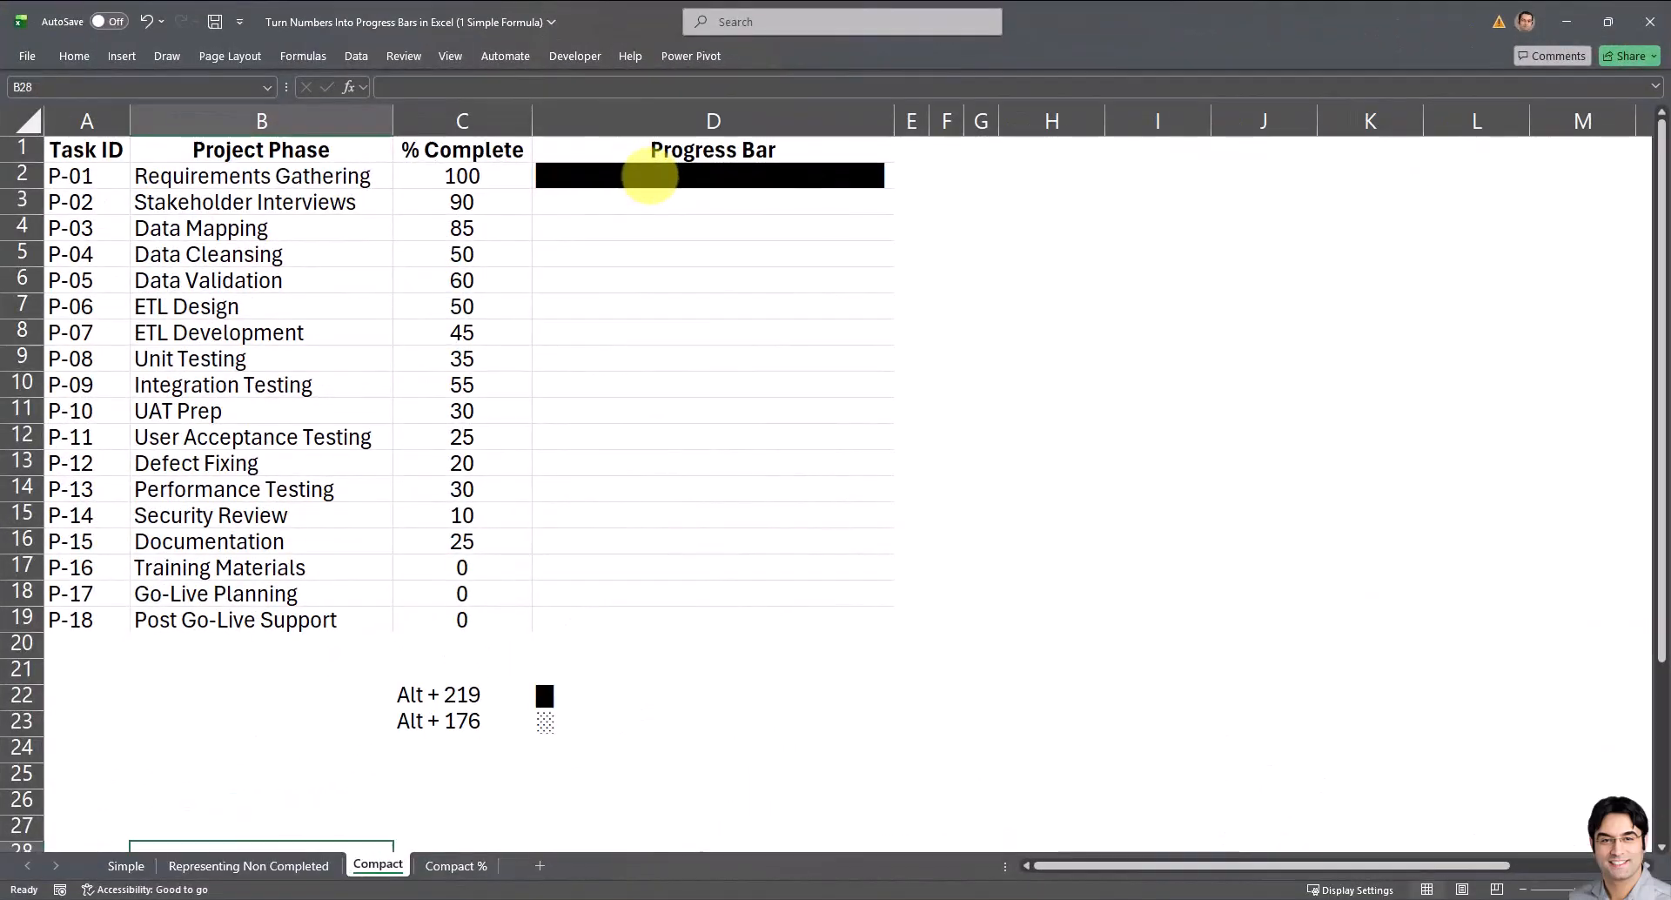
- On the Compact sheet, review the ROUND(C2/100*20,0) part of D2's formula and copy the formula down through D19
{"action": "left_click", "coordinate": [649, 173]}
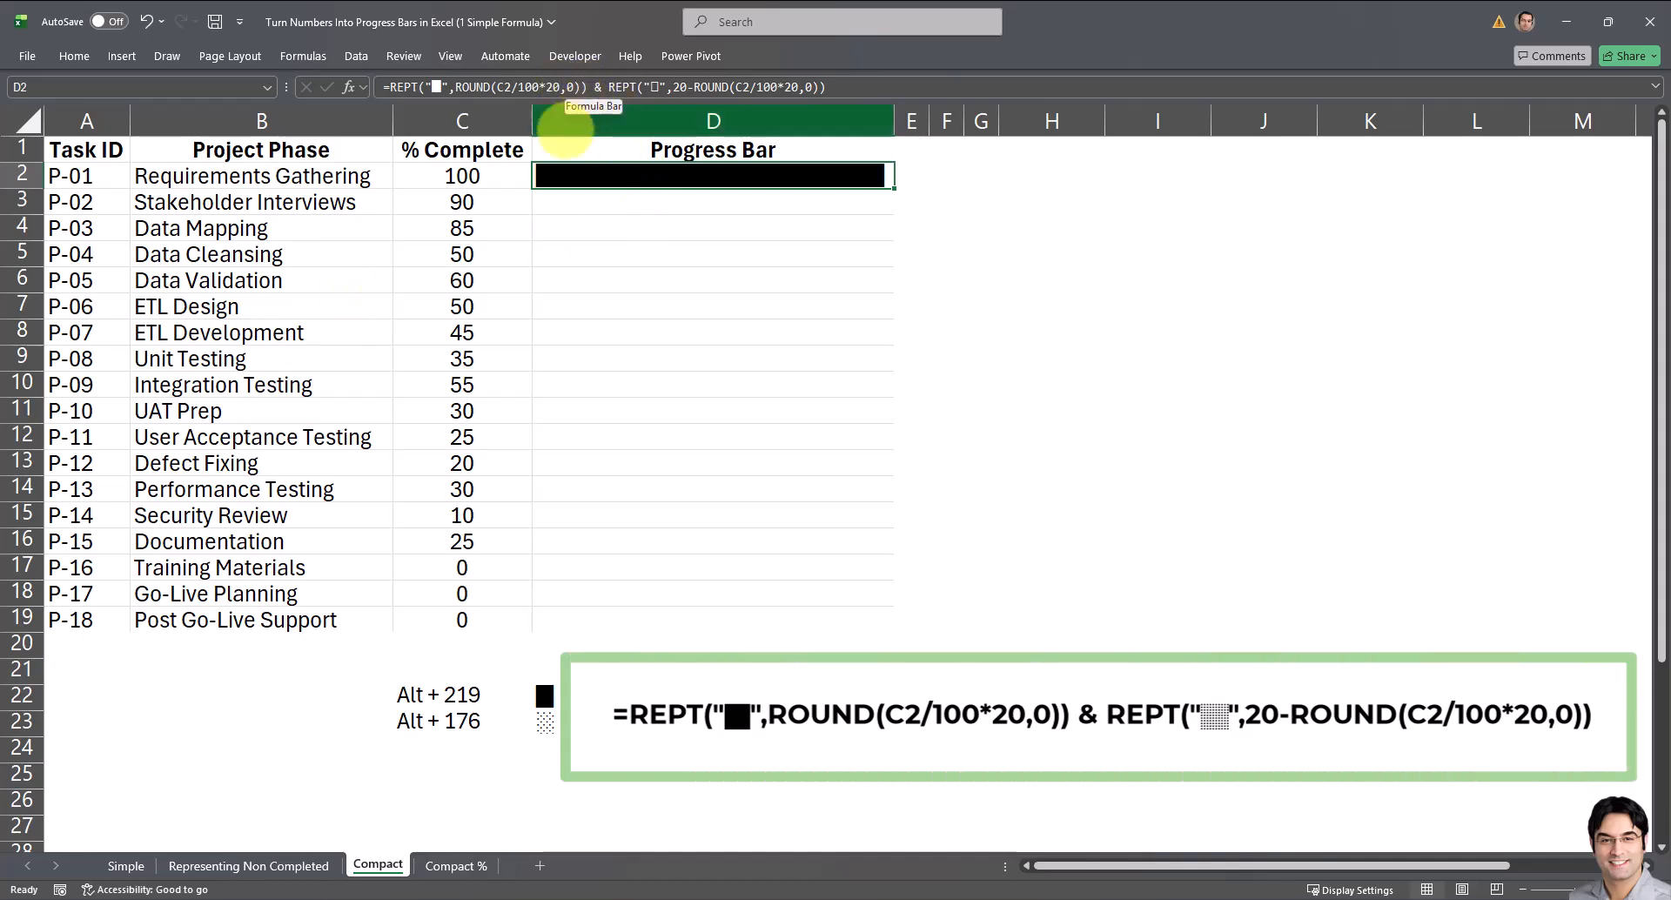
{"action": "left_click", "coordinate": [477, 176]}
{"action": "left_click", "coordinate": [588, 176]}
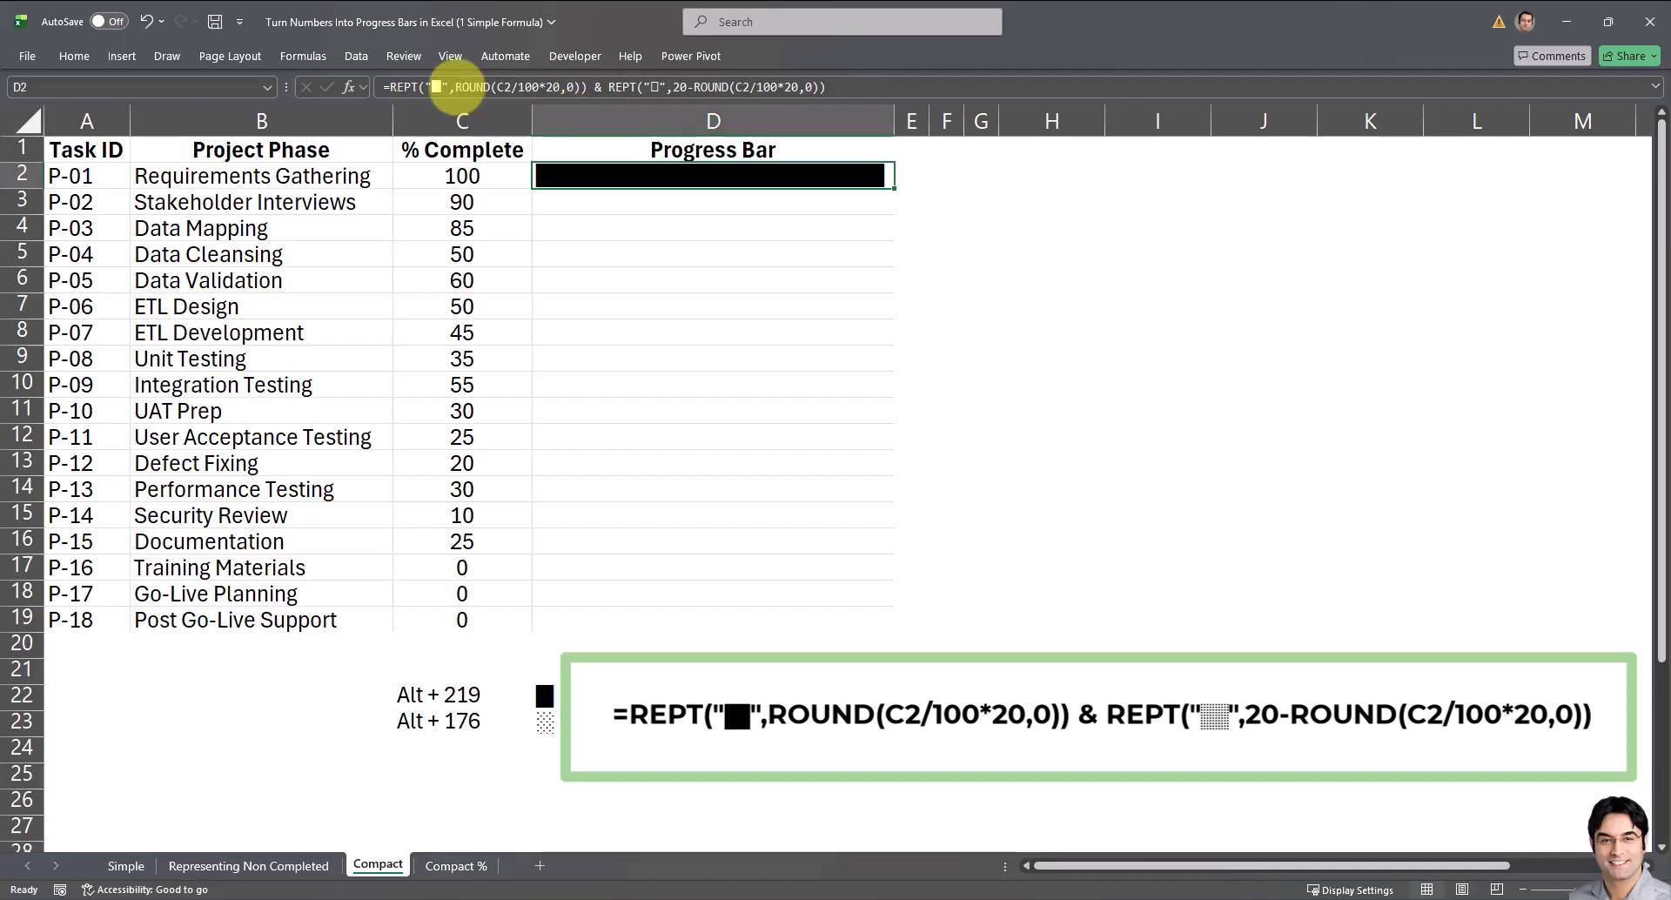
{"action": "left_click", "coordinate": [446, 87]}
{"action": "left_click_drag", "start_coordinate": [518, 87], "coordinate": [564, 94]}
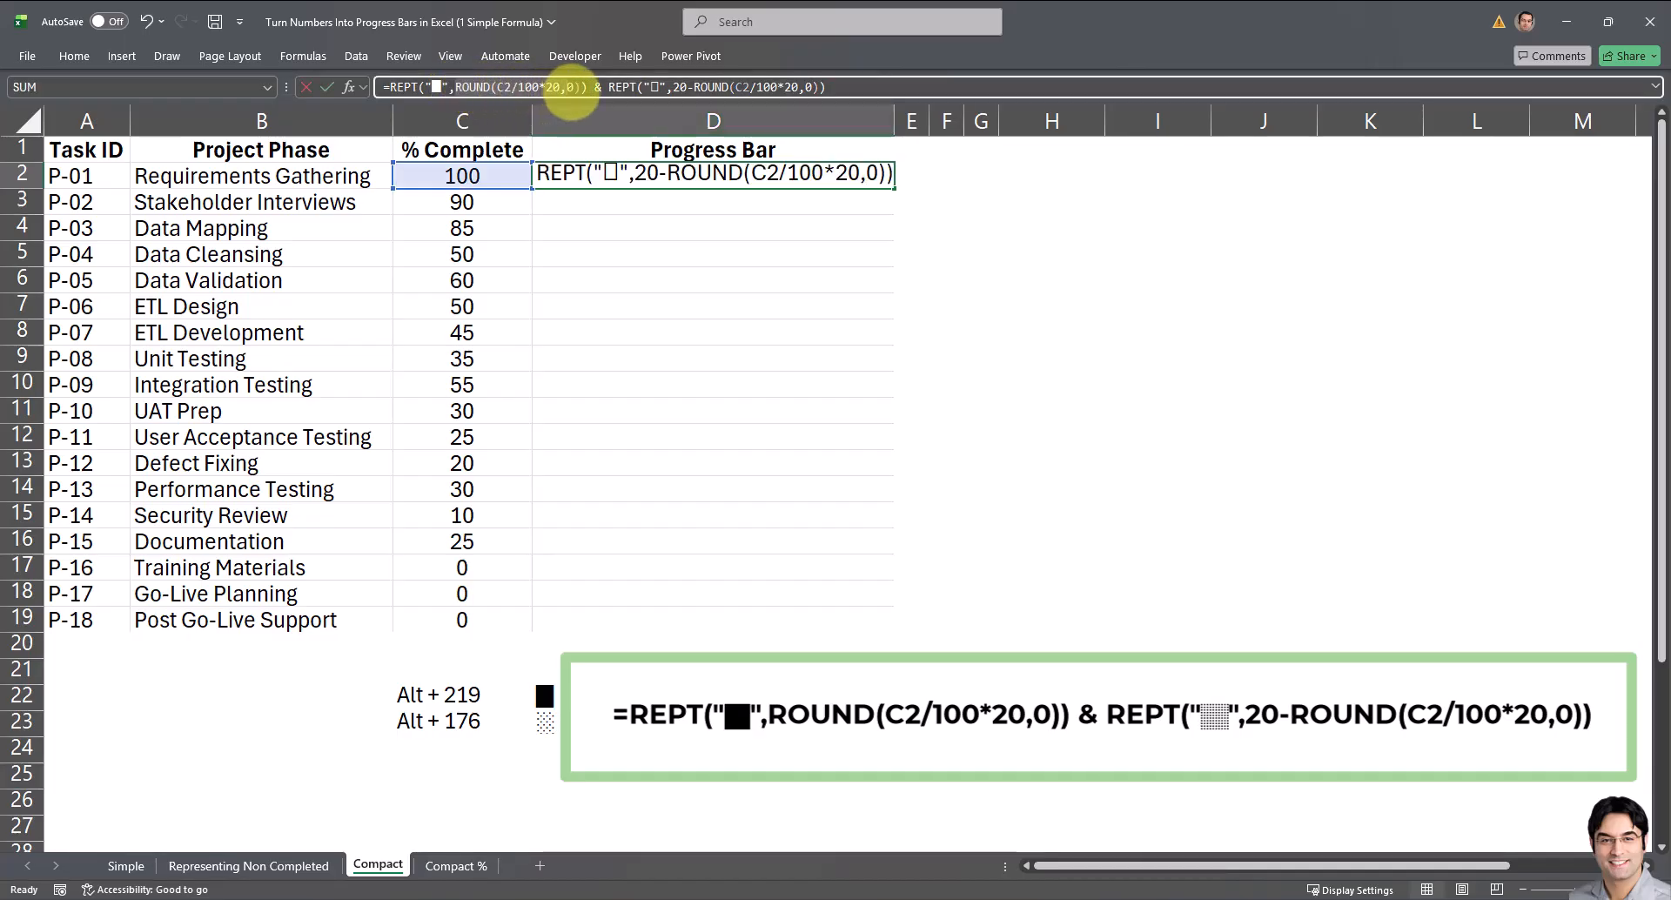
{"action": "key", "text": "ctrl+Return"}
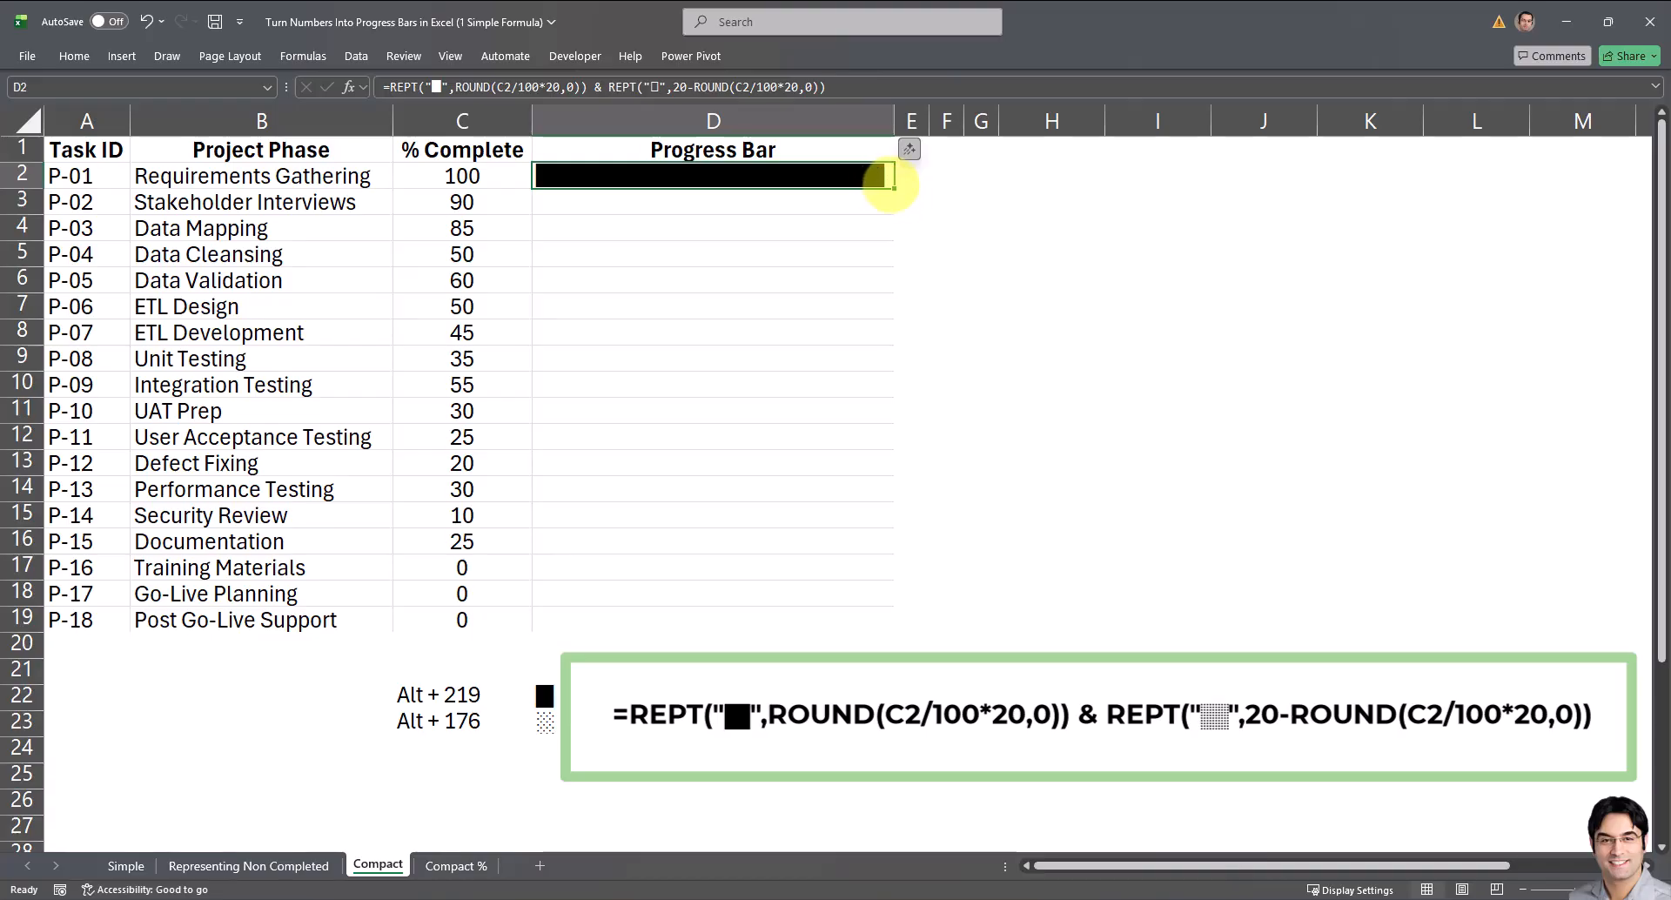
{"action": "left_click_drag", "start_coordinate": [894, 188], "coordinate": [829, 632]}
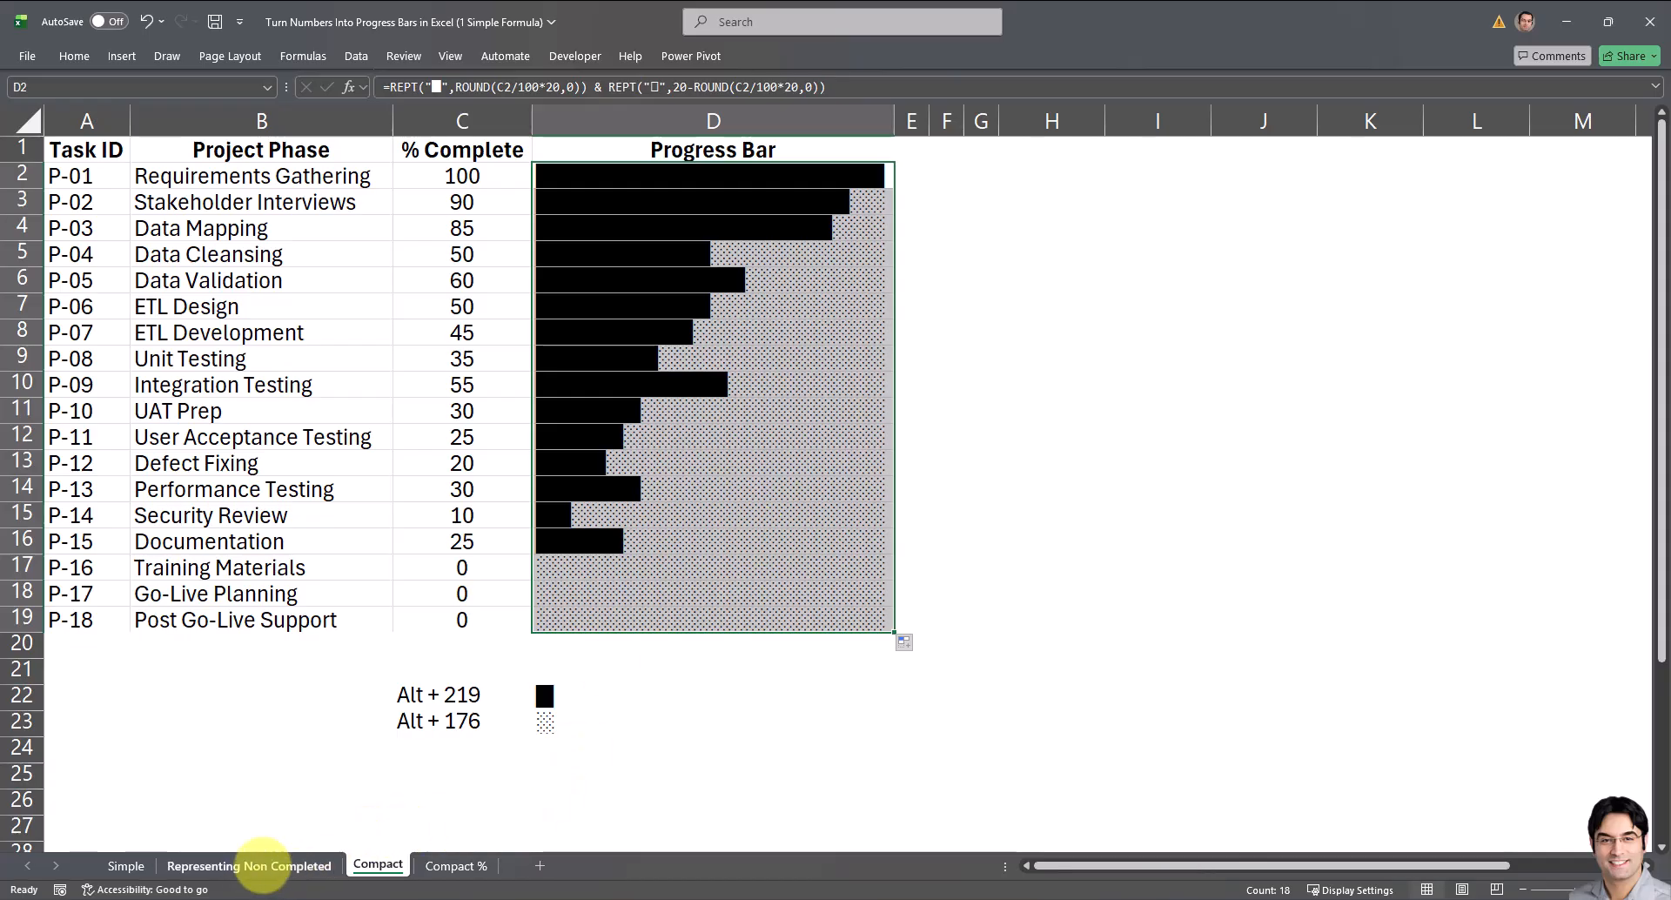
- Compare the progress bar widths and D2 formulas between the Representing Non Completed and Compact sheets
{"action": "left_click", "coordinate": [261, 865]}
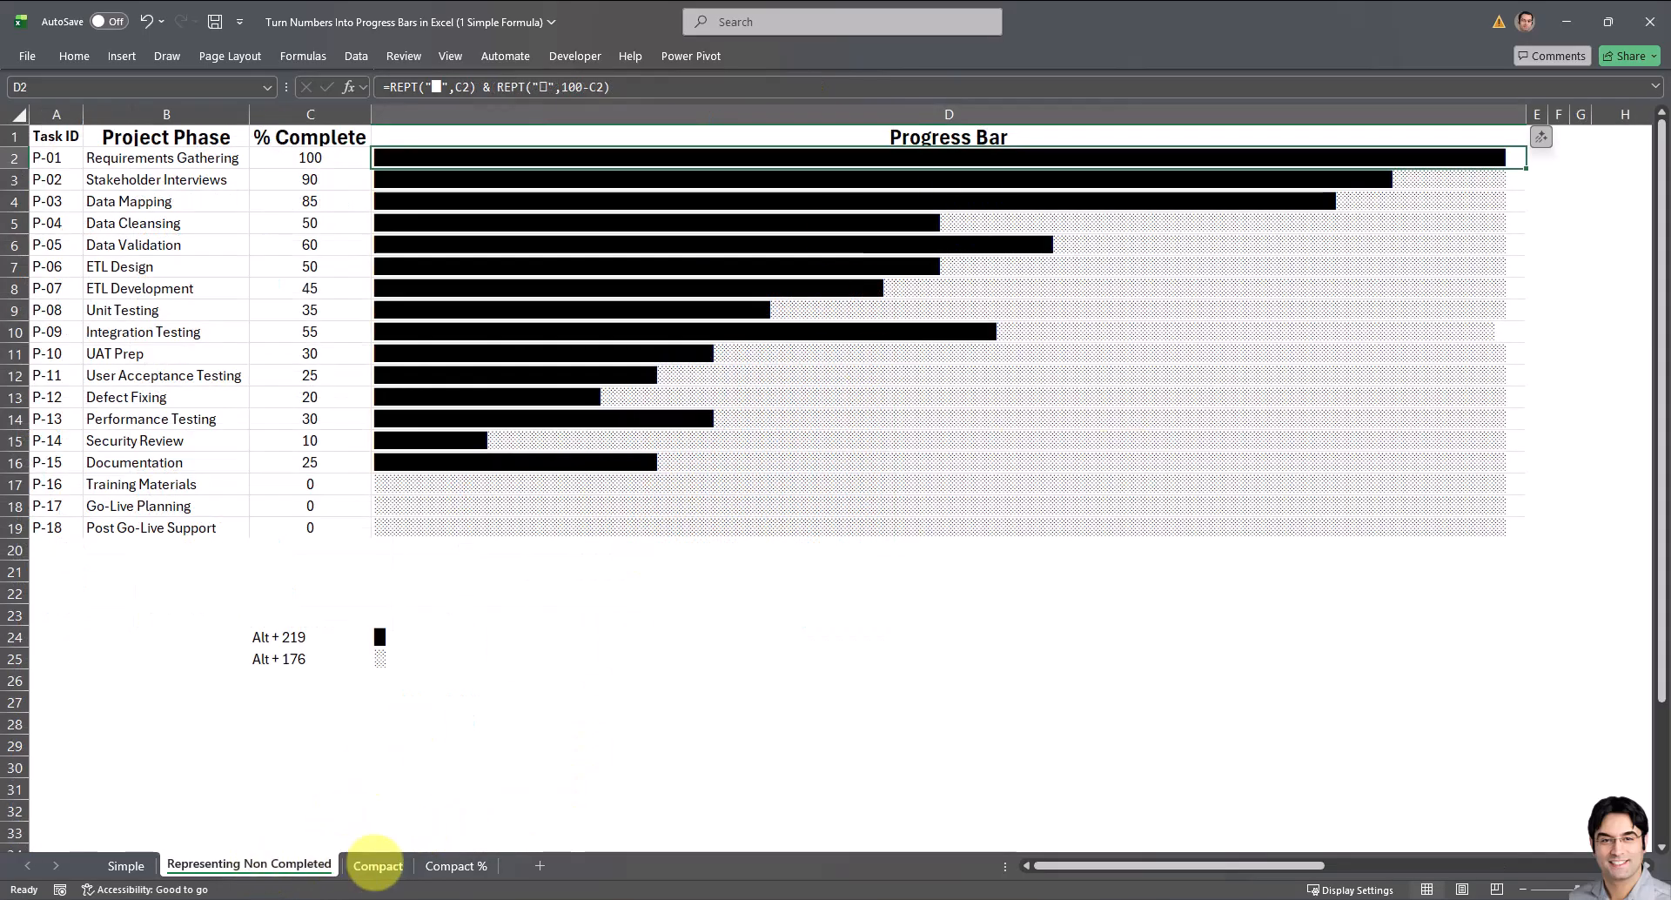
{"action": "left_click", "coordinate": [378, 866]}
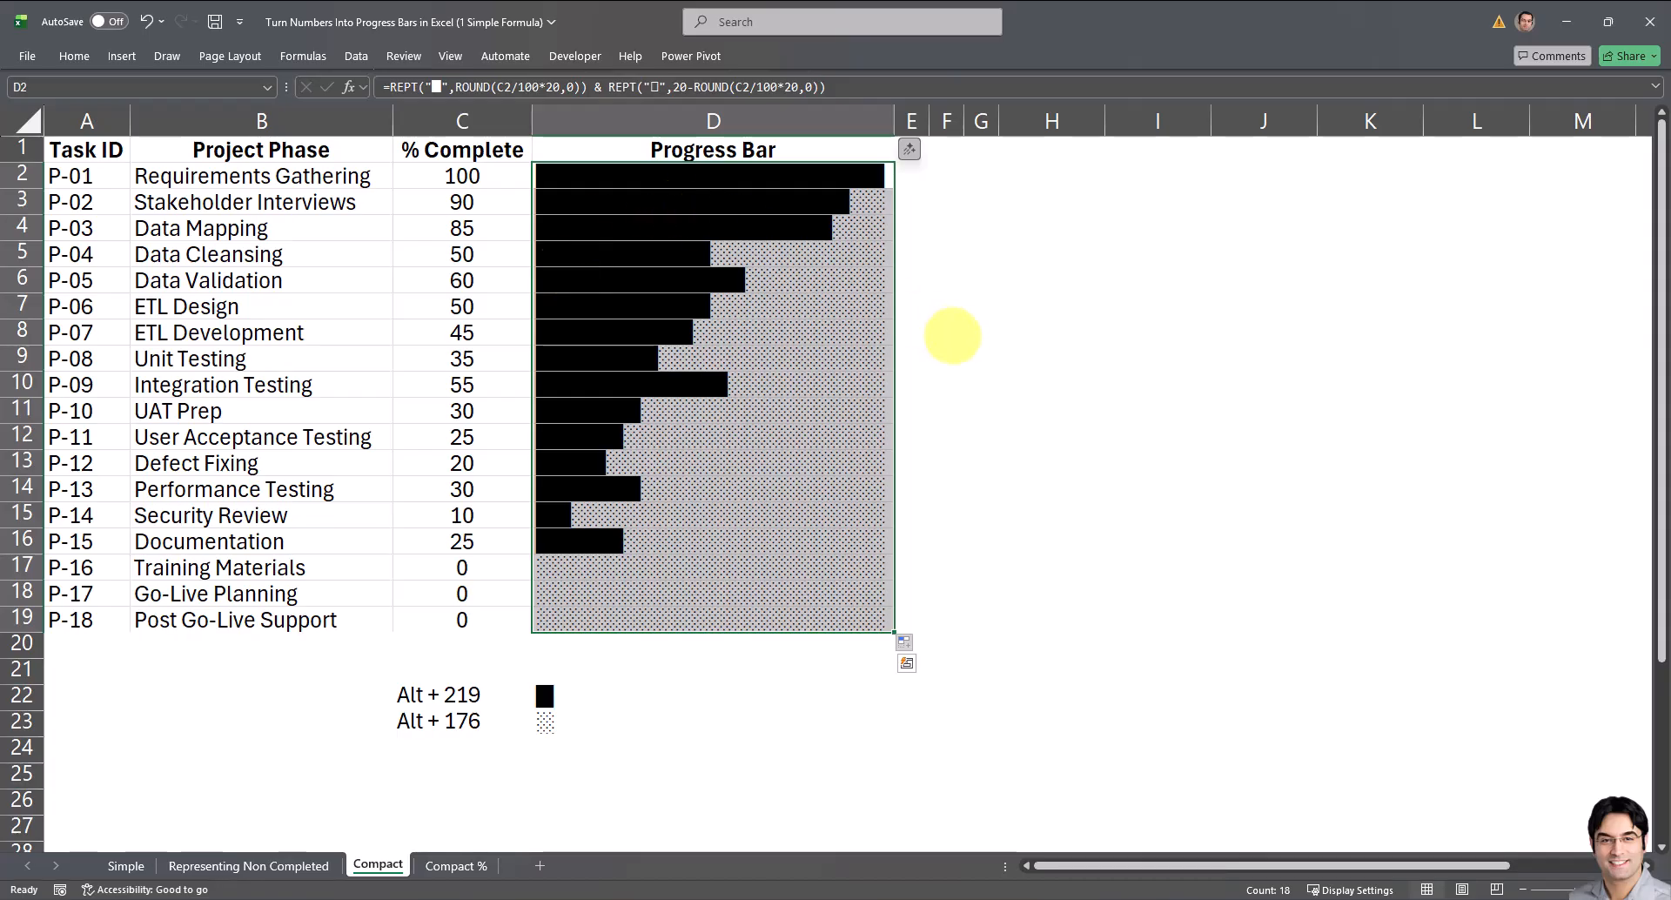
{"action": "left_click", "coordinate": [981, 334]}
{"action": "left_click", "coordinate": [635, 176]}
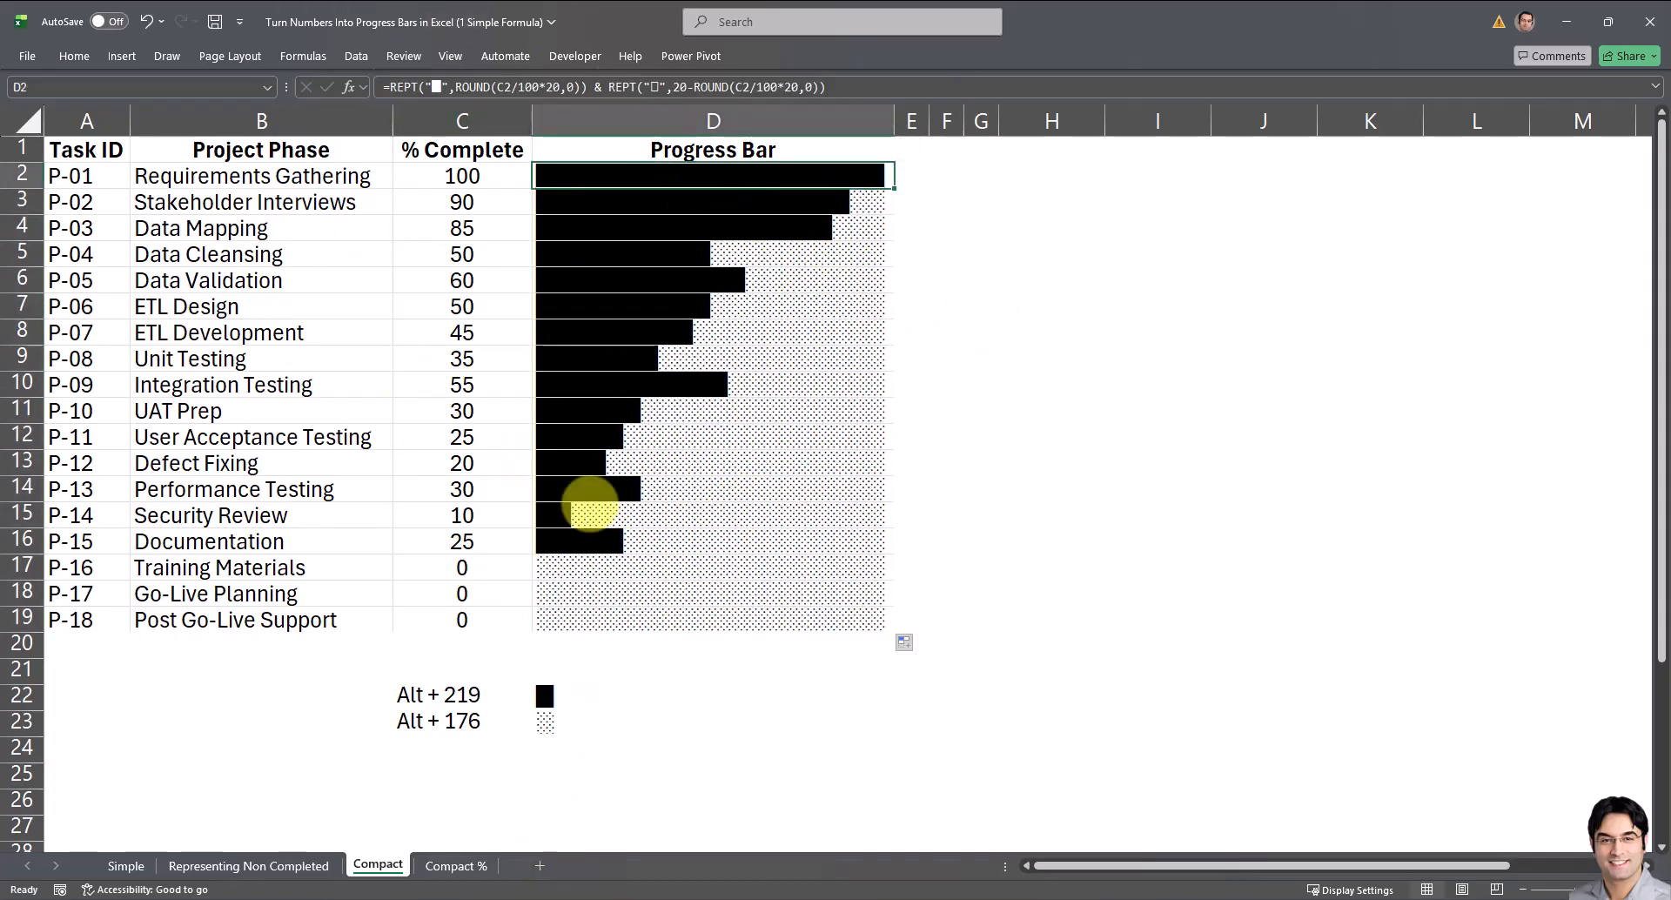
{"action": "left_click", "coordinate": [261, 865]}
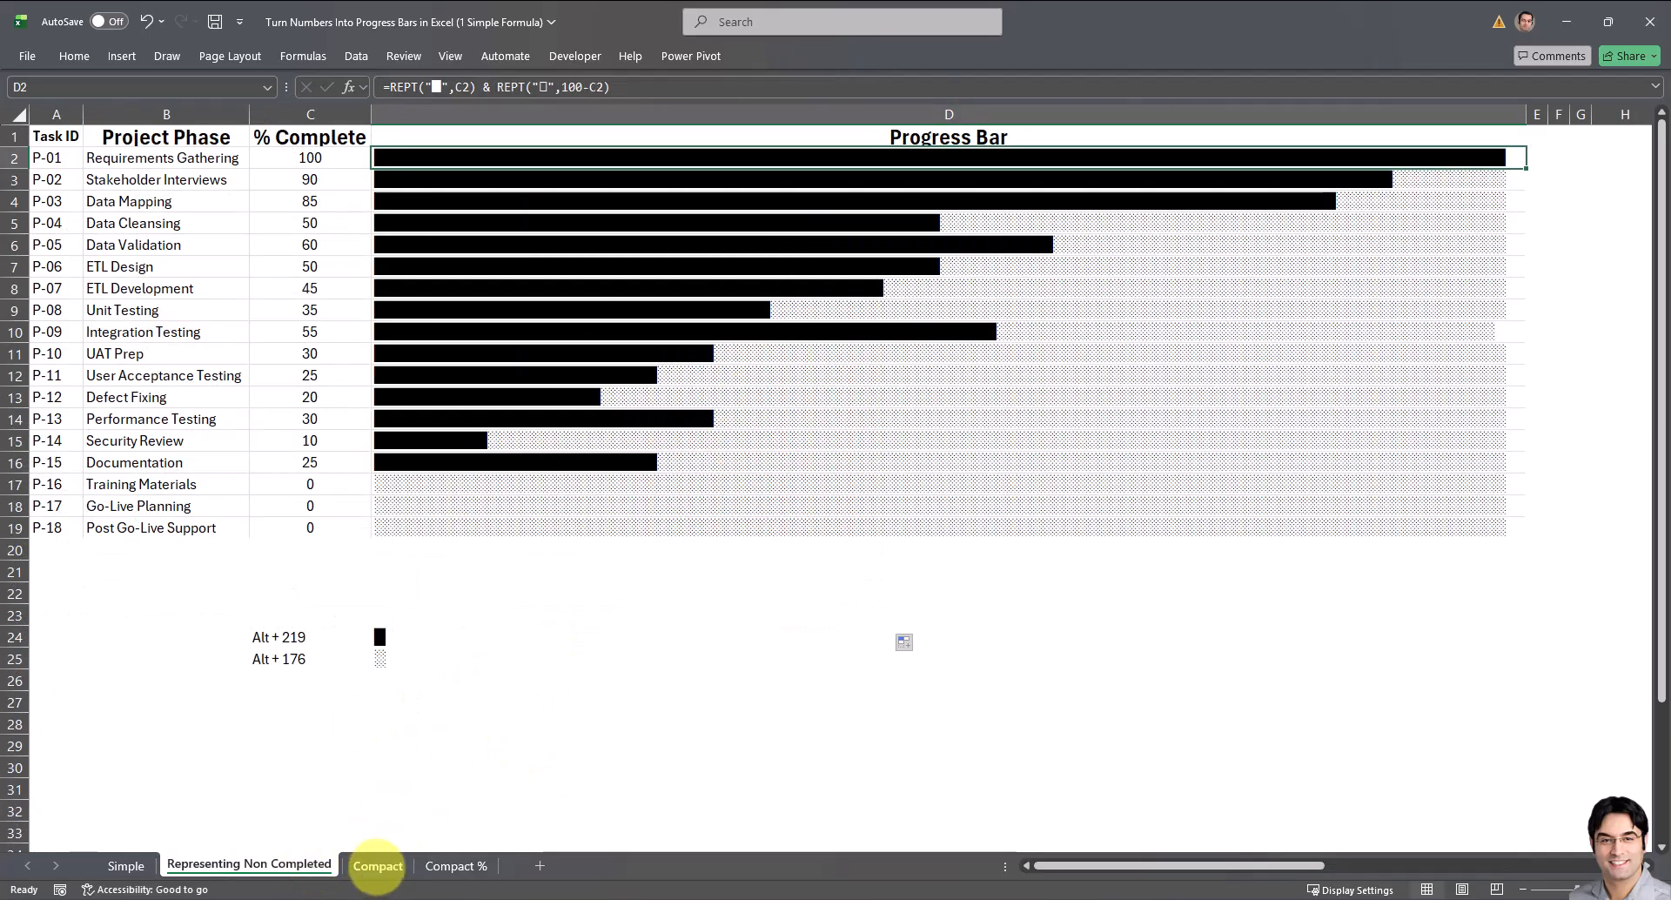
{"action": "left_click", "coordinate": [377, 865]}
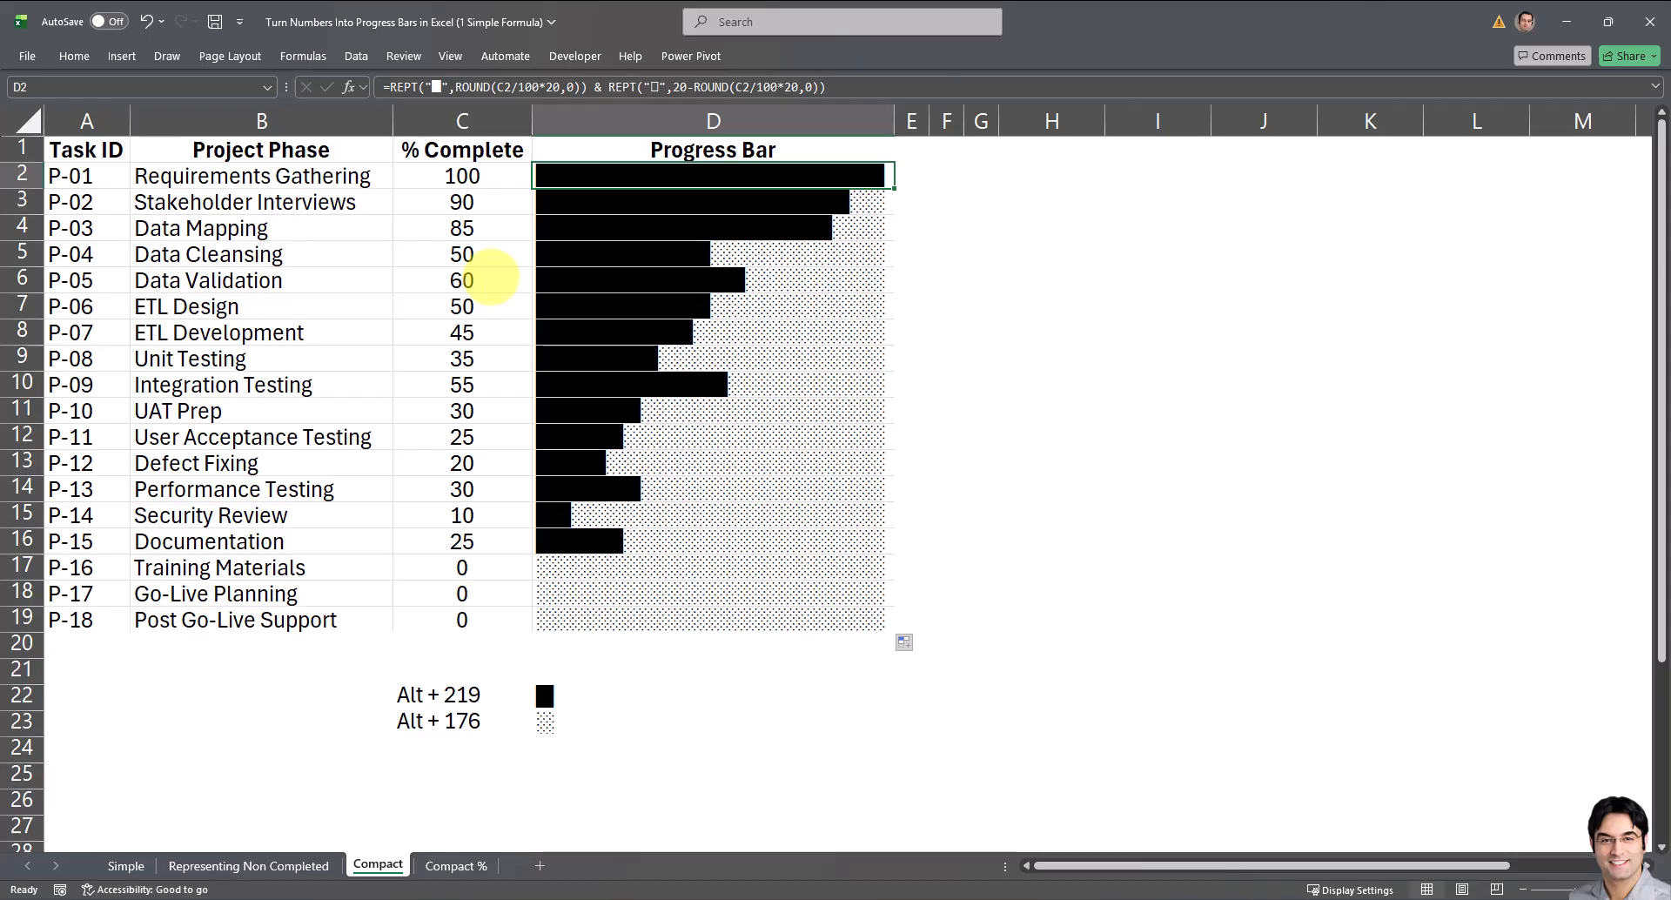
- On the Compact % sheet, review D2's REPT formula with ROUND(C2*20,0) and copy it down through D19
{"action": "left_click", "coordinate": [452, 865]}
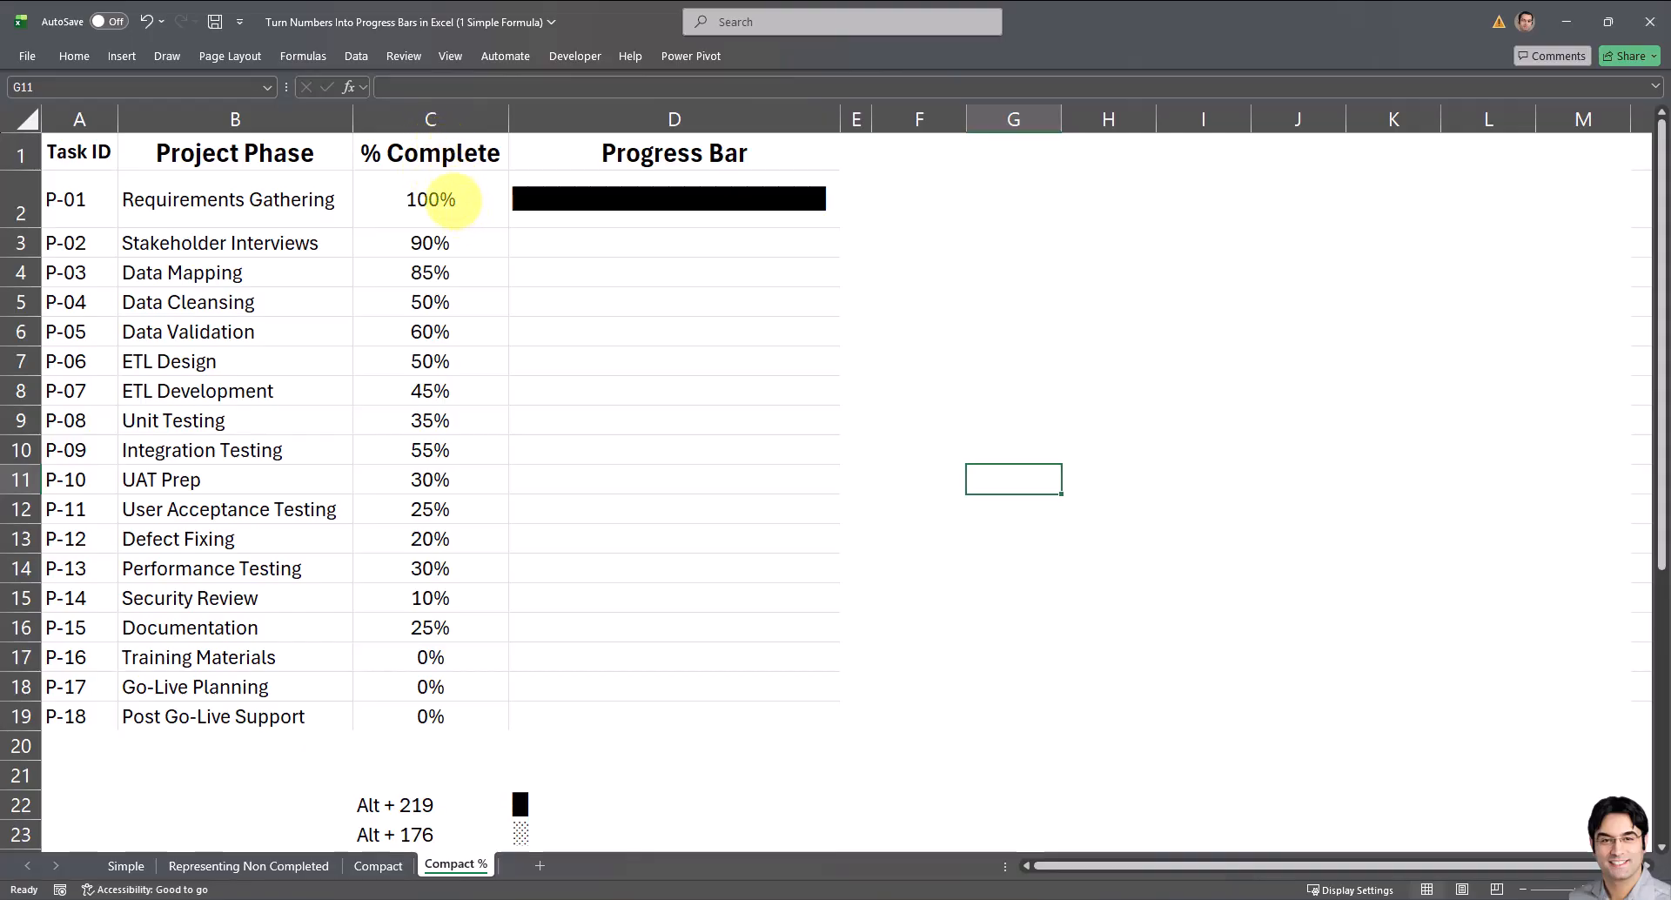
{"action": "left_click", "coordinate": [452, 201]}
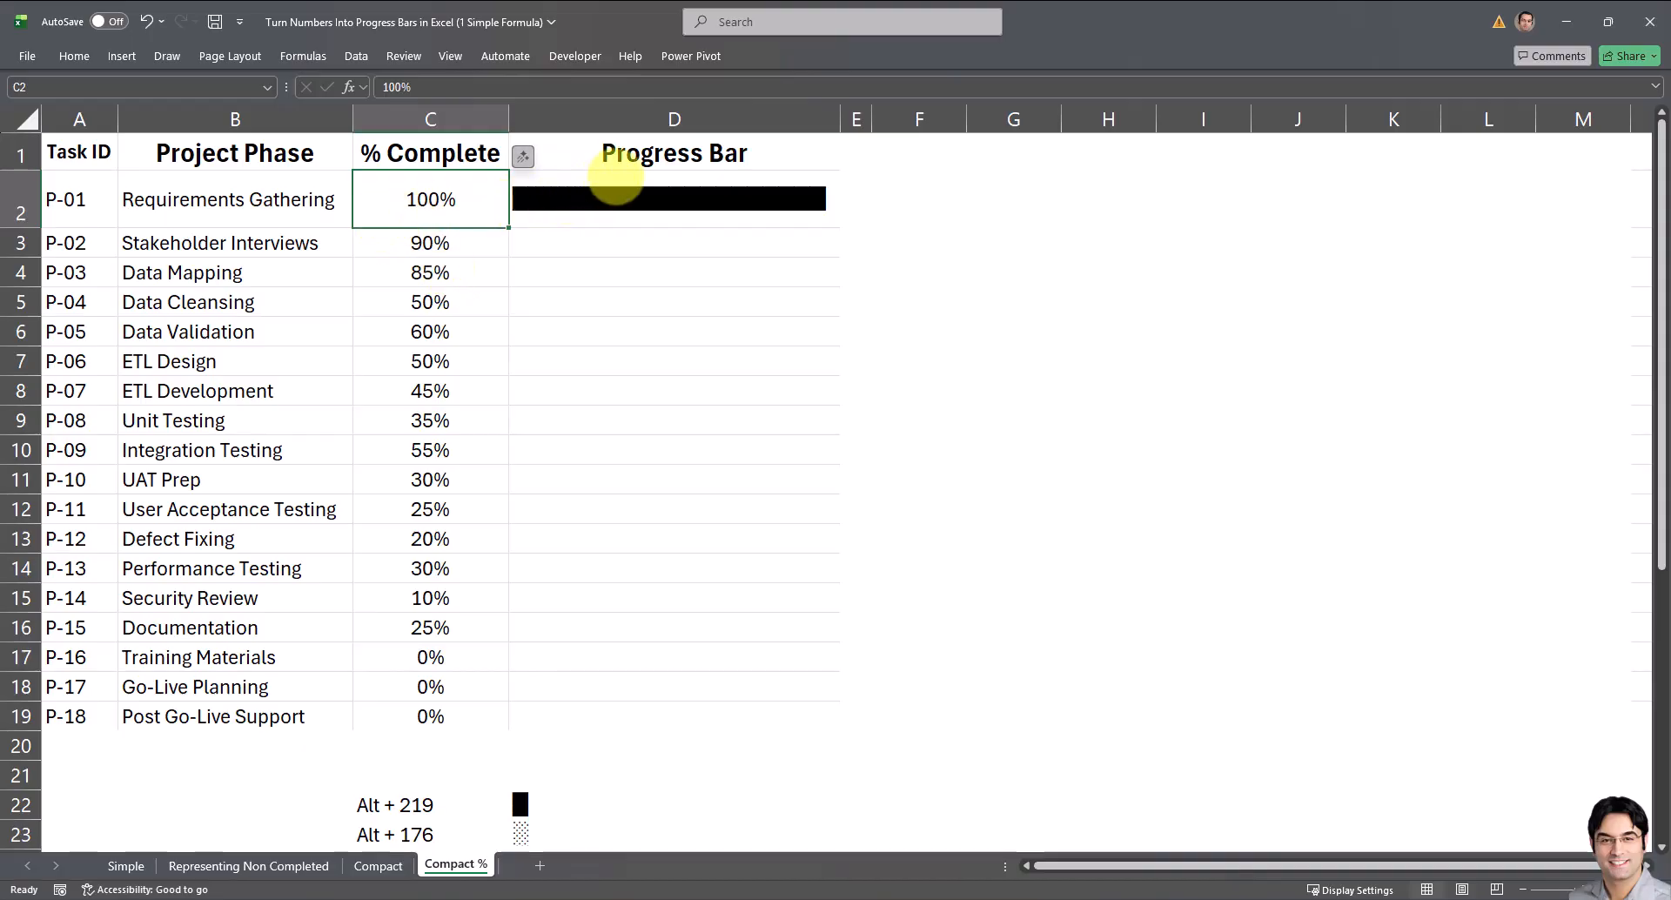
{"action": "left_click", "coordinate": [612, 184]}
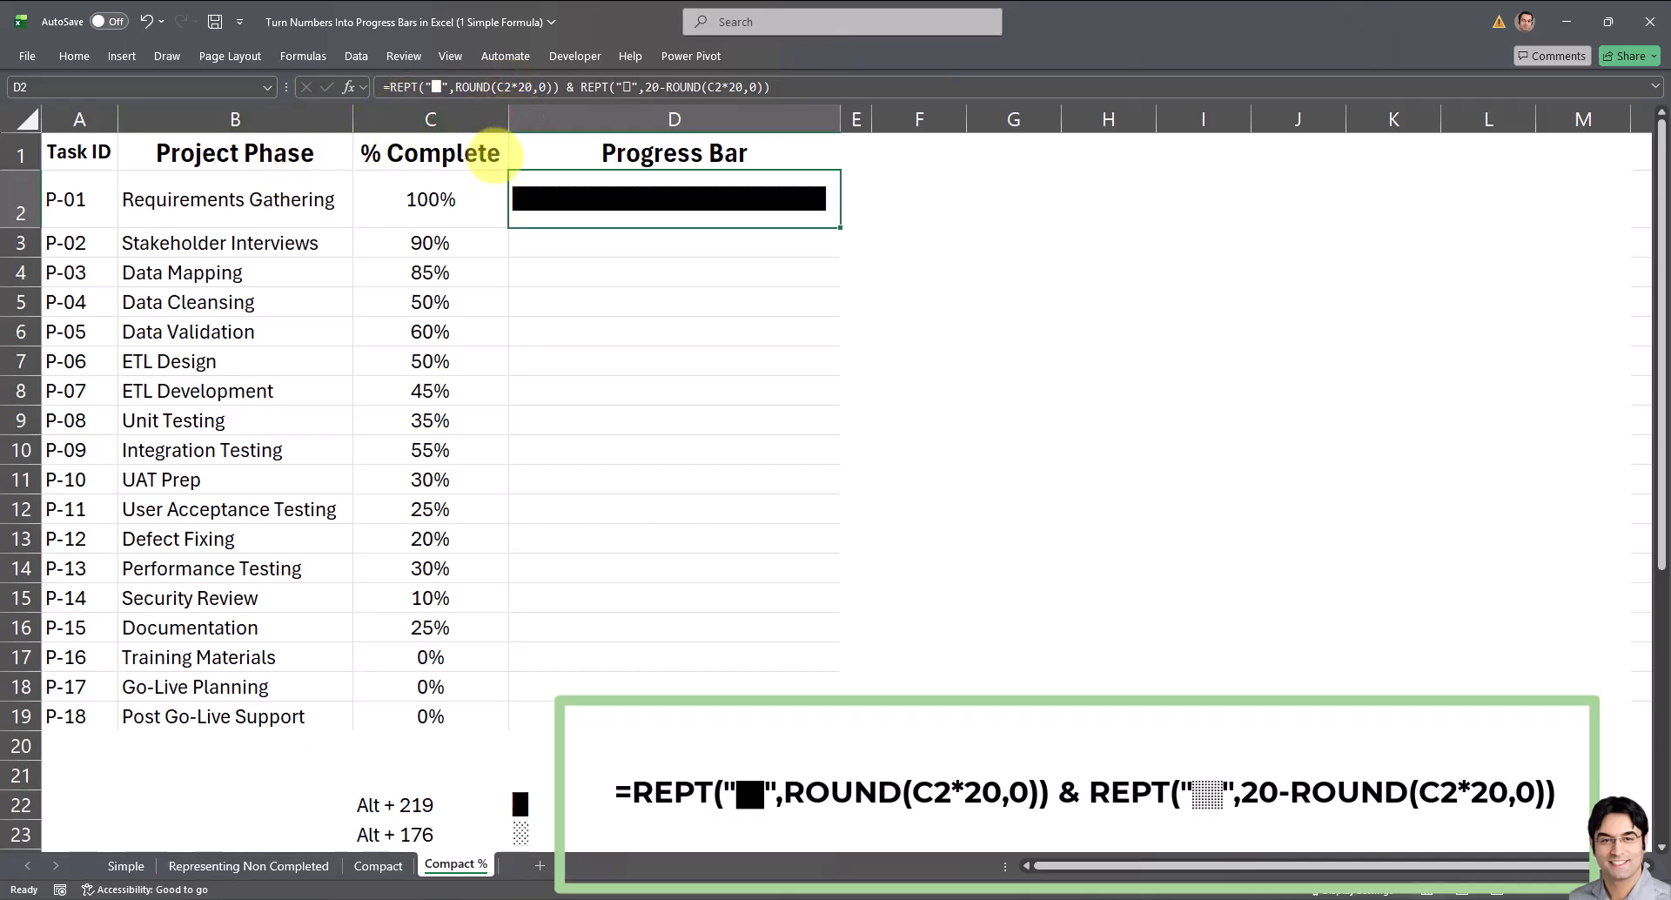
{"action": "left_click", "coordinate": [452, 120]}
{"action": "left_click", "coordinate": [524, 184]}
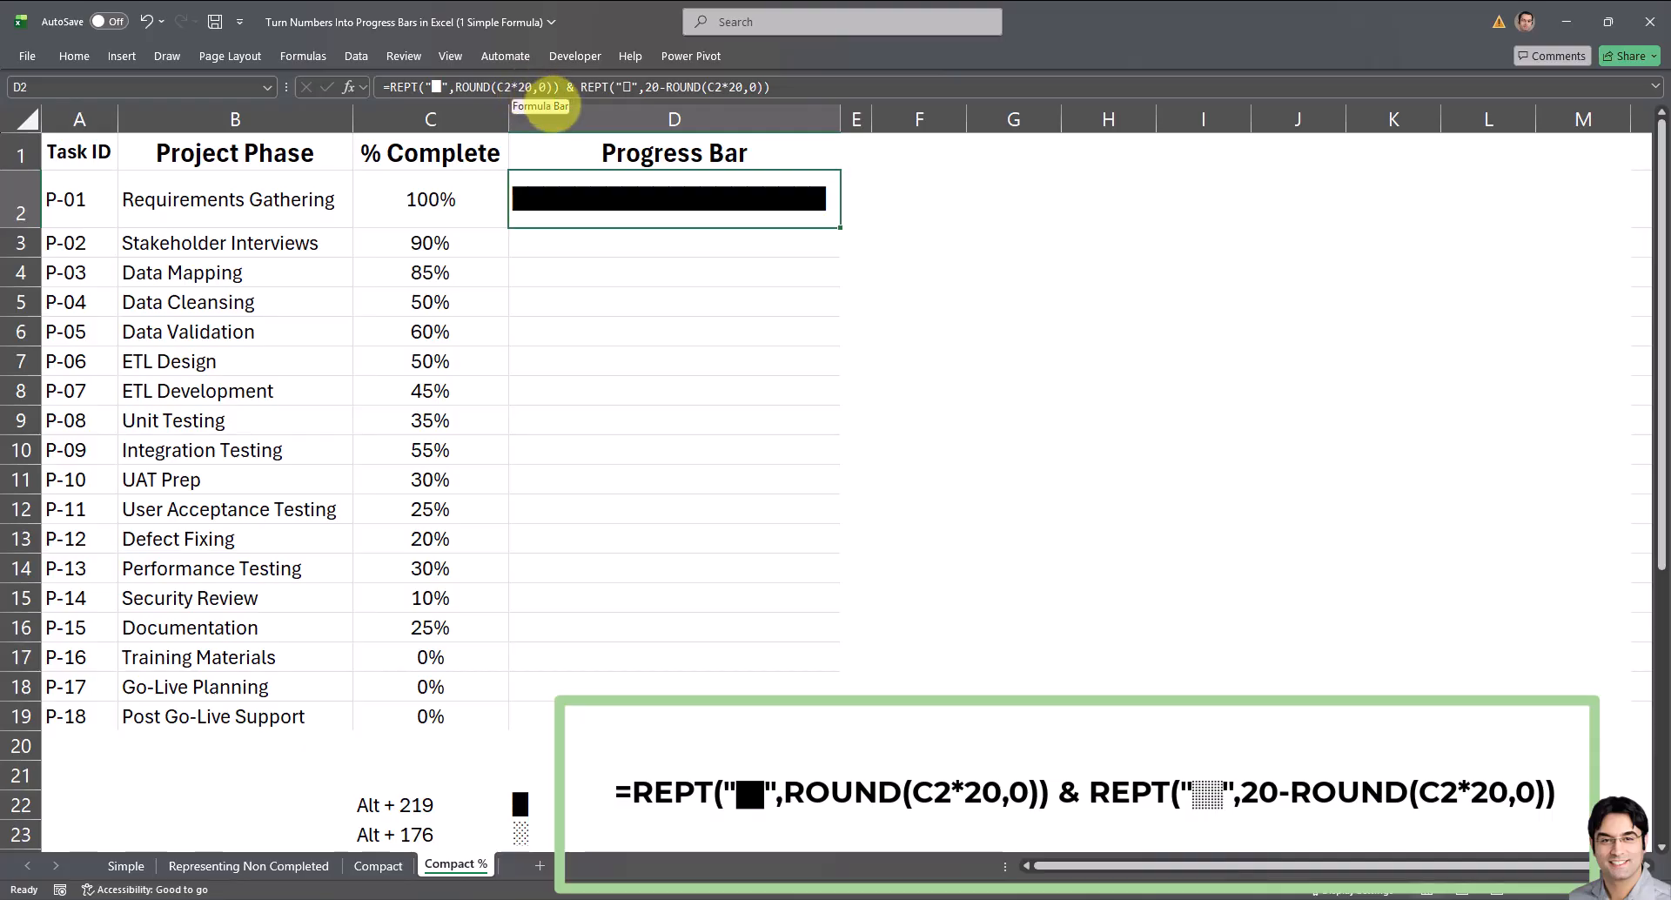
{"action": "left_click", "coordinate": [503, 84]}
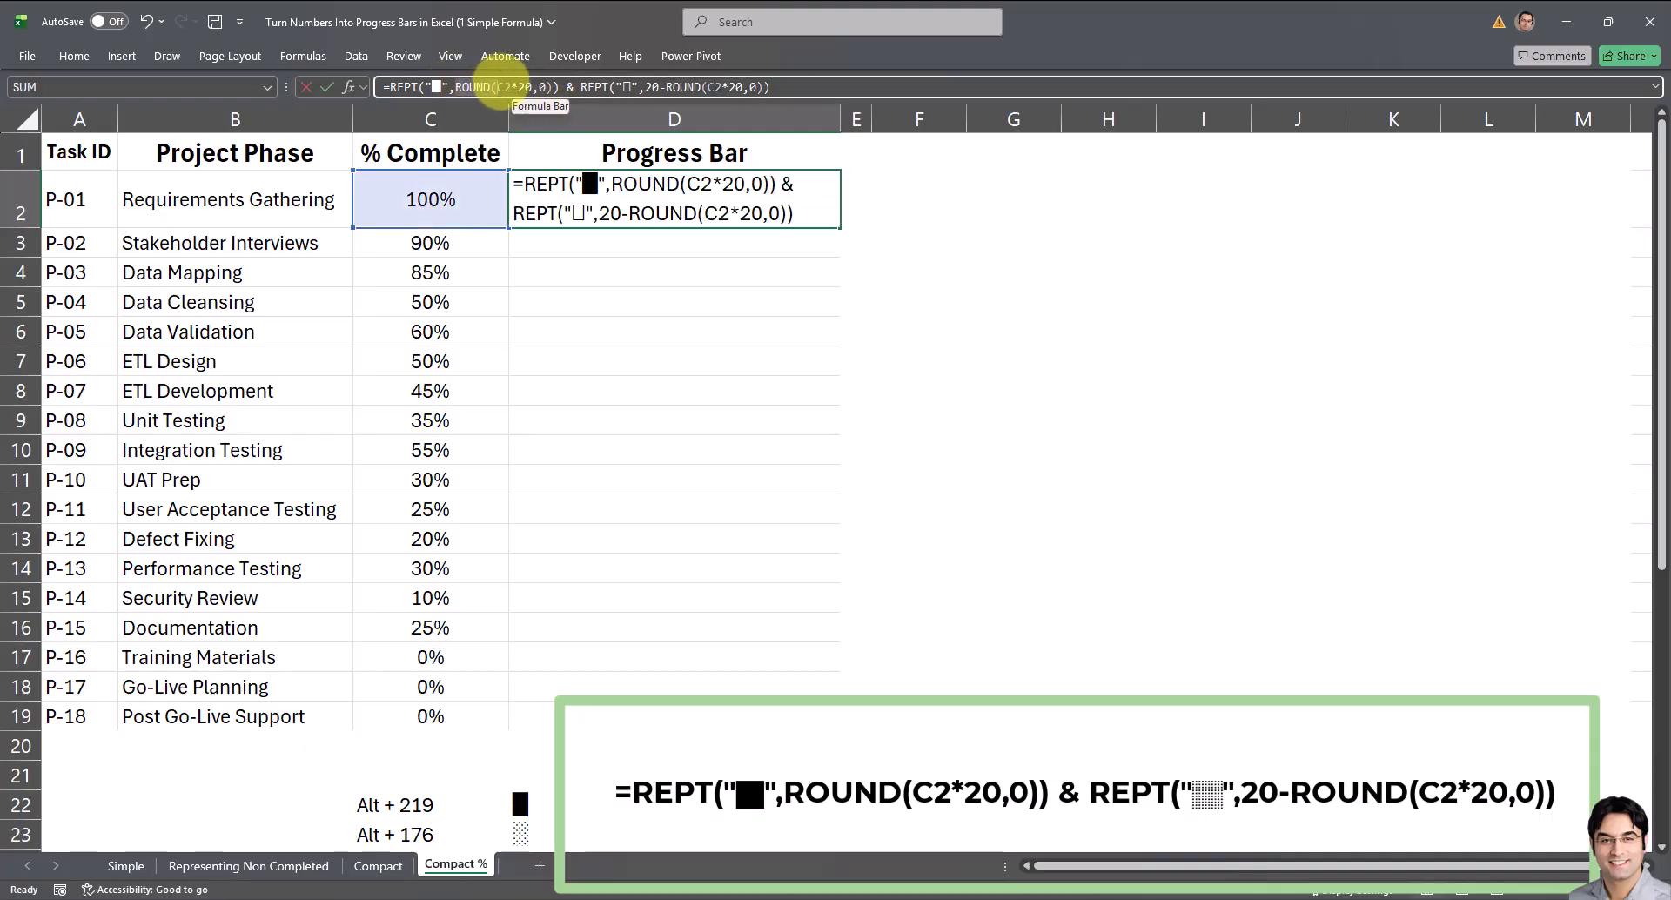
{"action": "left_click", "coordinate": [544, 88]}
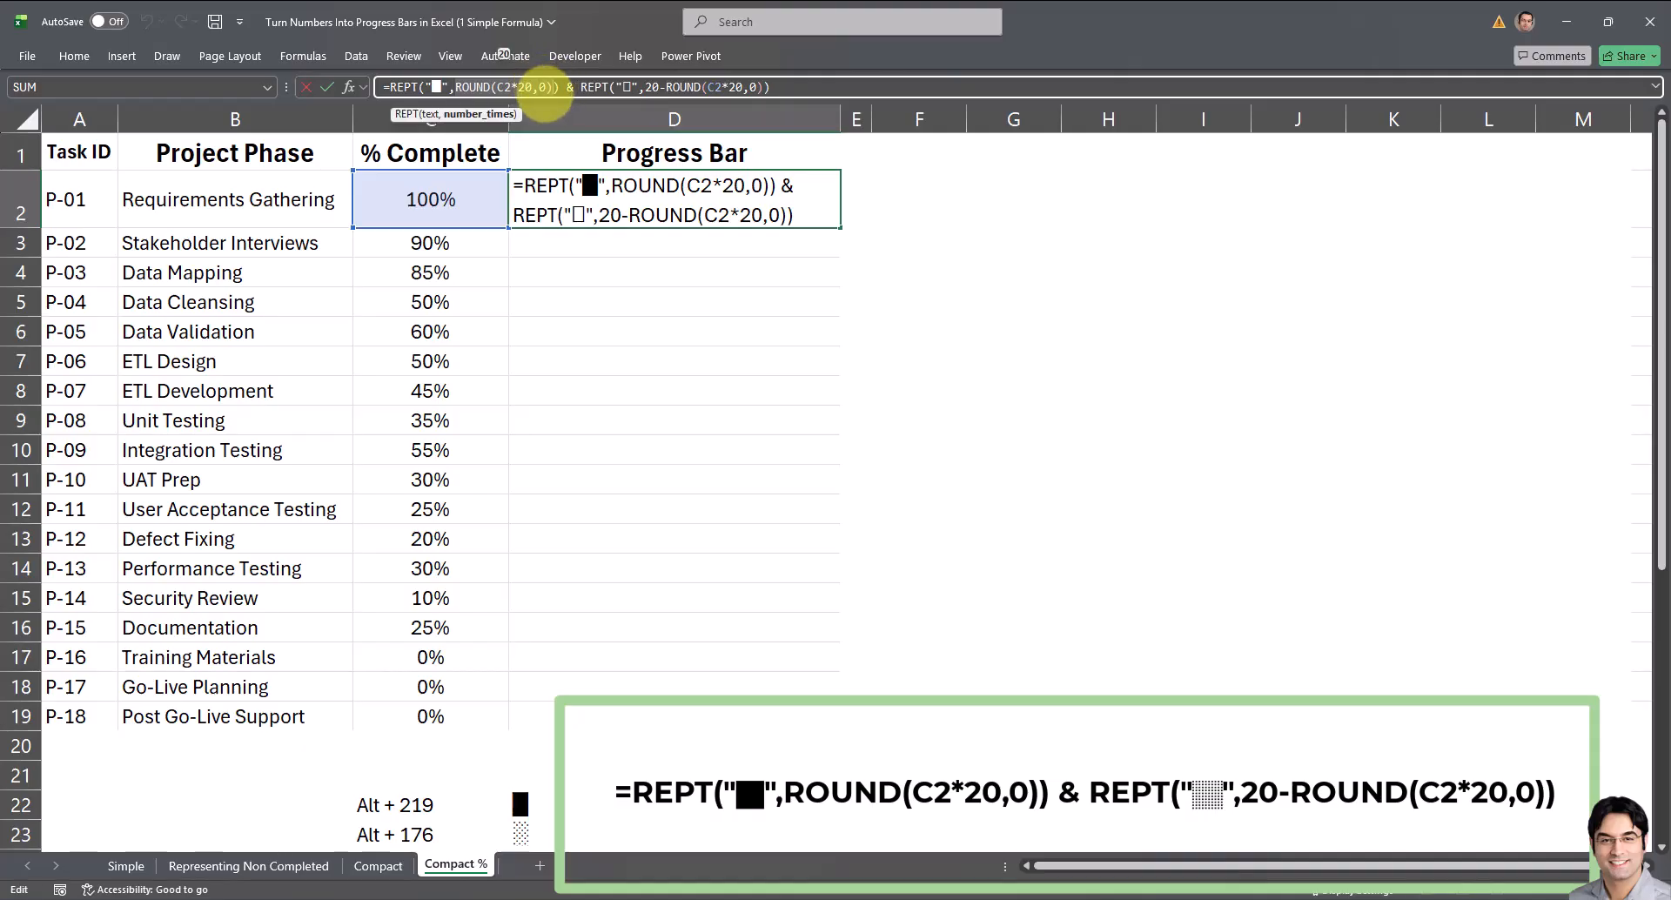
{"action": "key", "text": "Return"}
{"action": "left_click", "coordinate": [838, 218]}
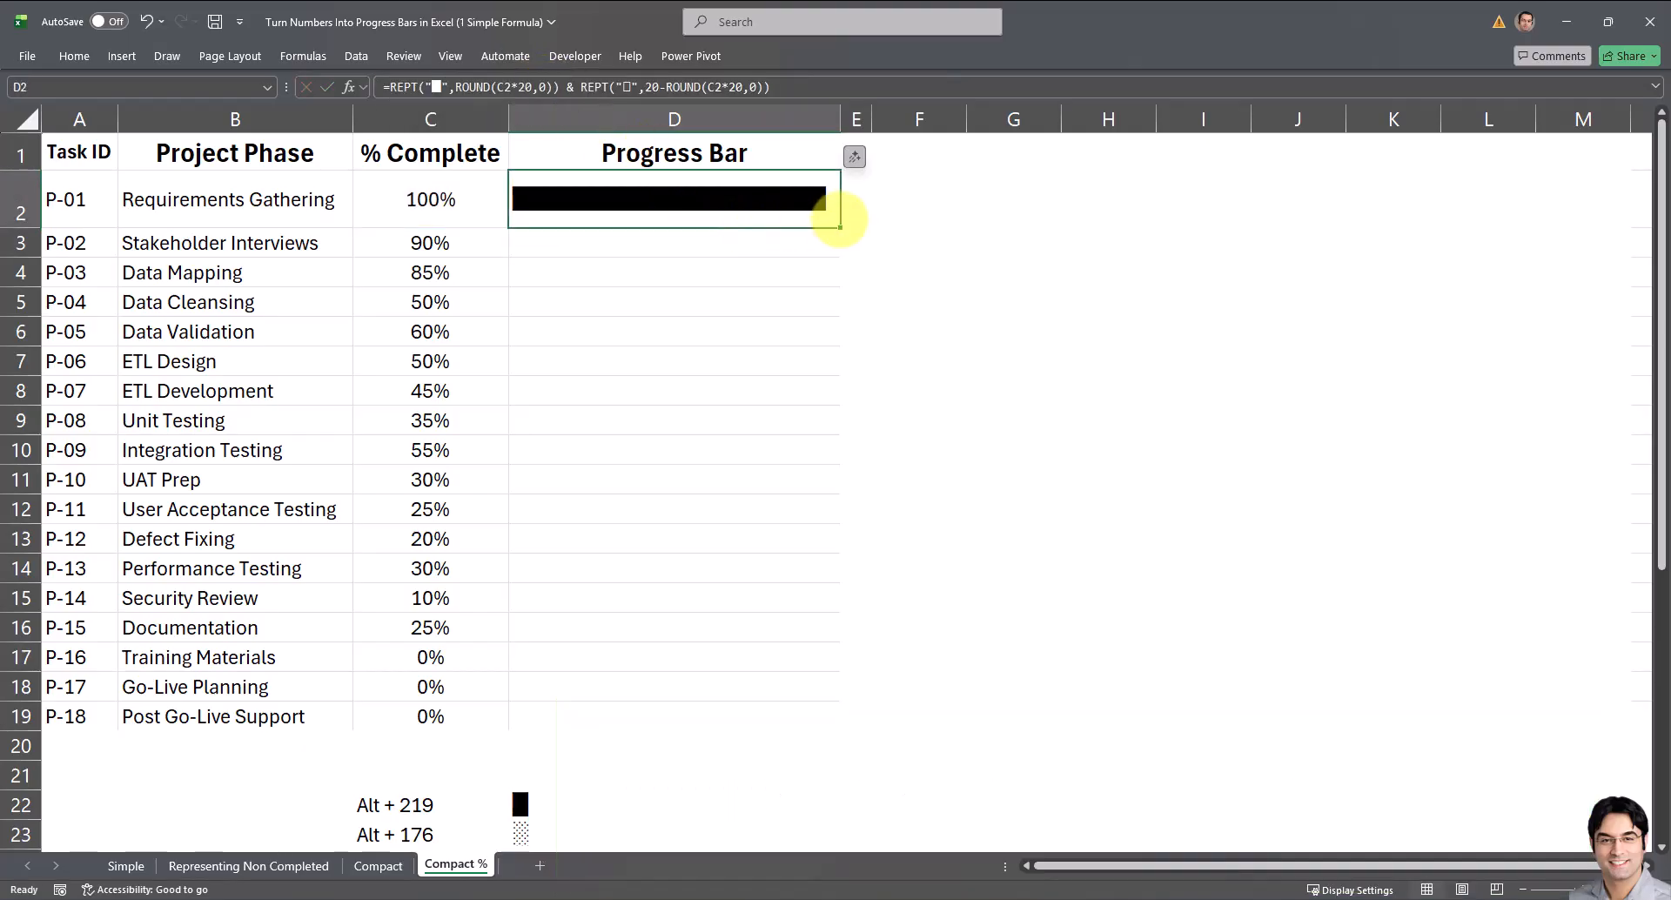
{"action": "left_click_drag", "start_coordinate": [840, 227], "coordinate": [765, 710]}
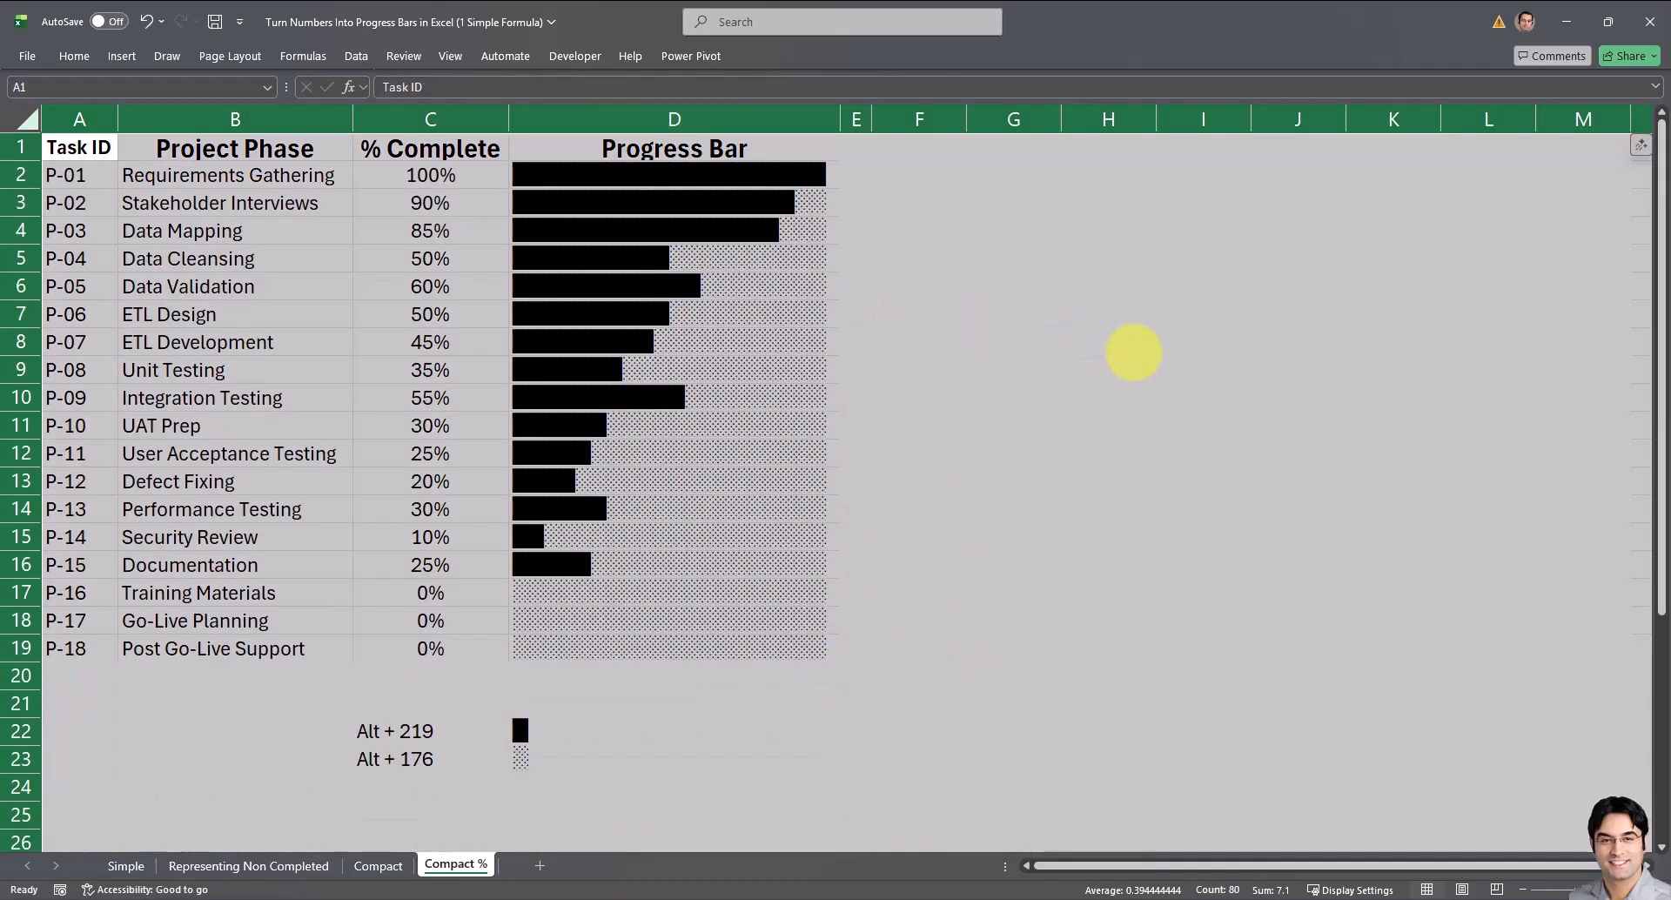
{"action": "left_click", "coordinate": [1131, 348]}
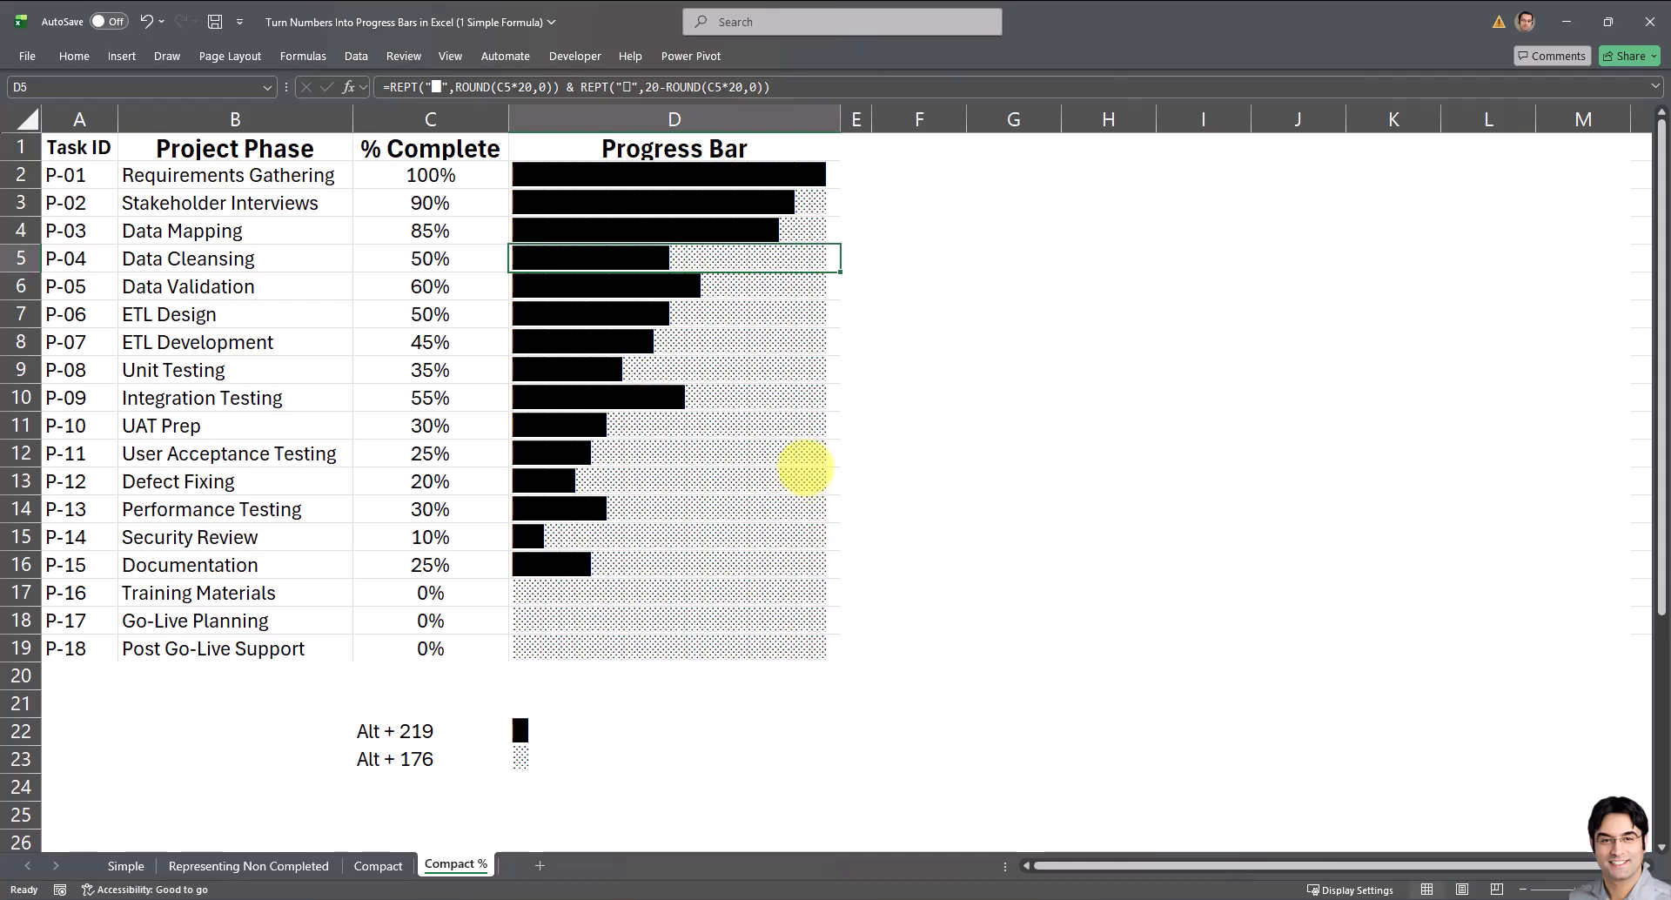
{"action": "left_click", "coordinate": [722, 172]}
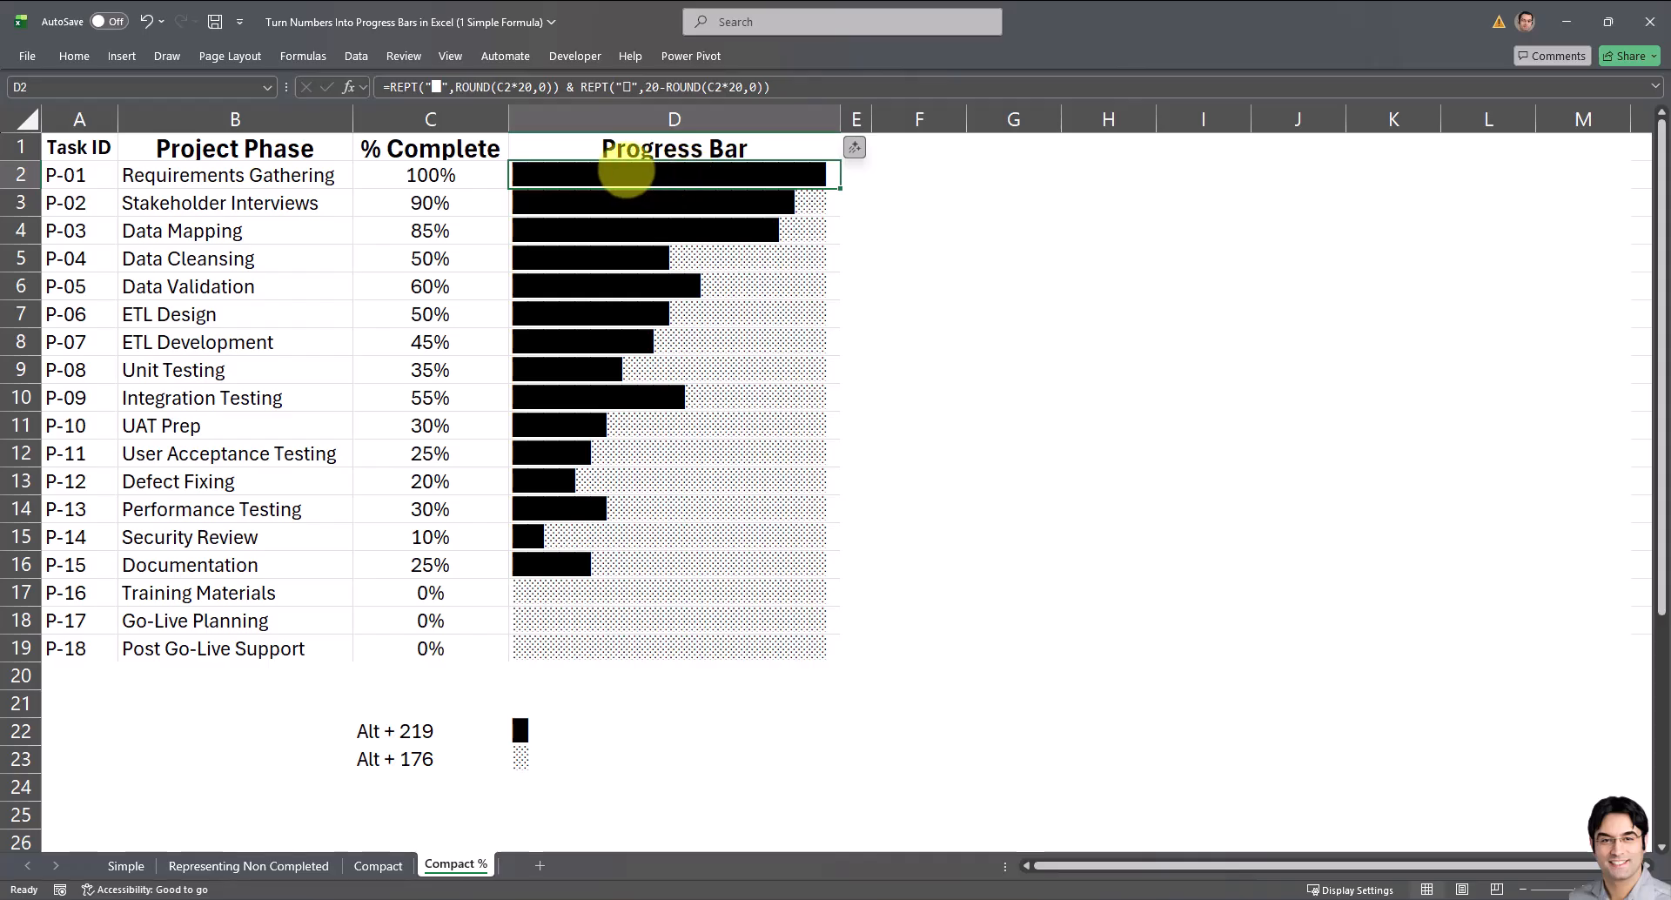